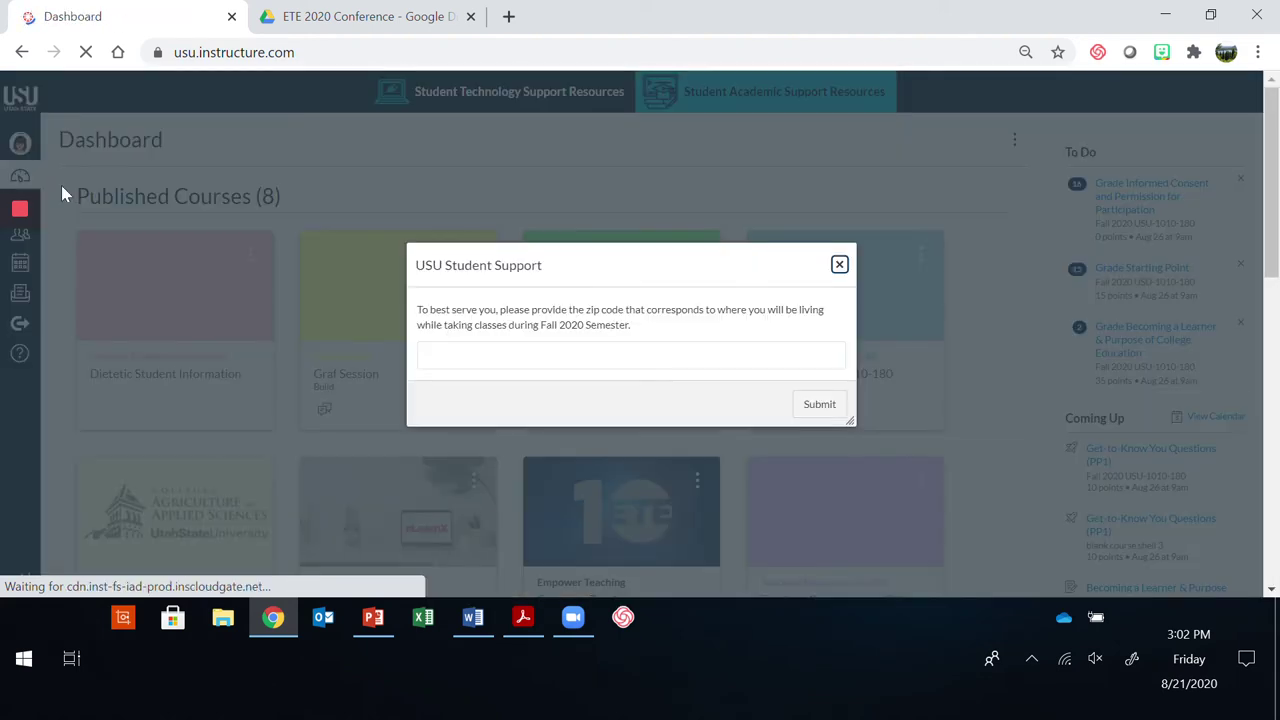
# Step: Dismiss the zip-code prompt and open the Fall 2020 NDFS-1020-MO1 course
pyautogui.click(839, 265)
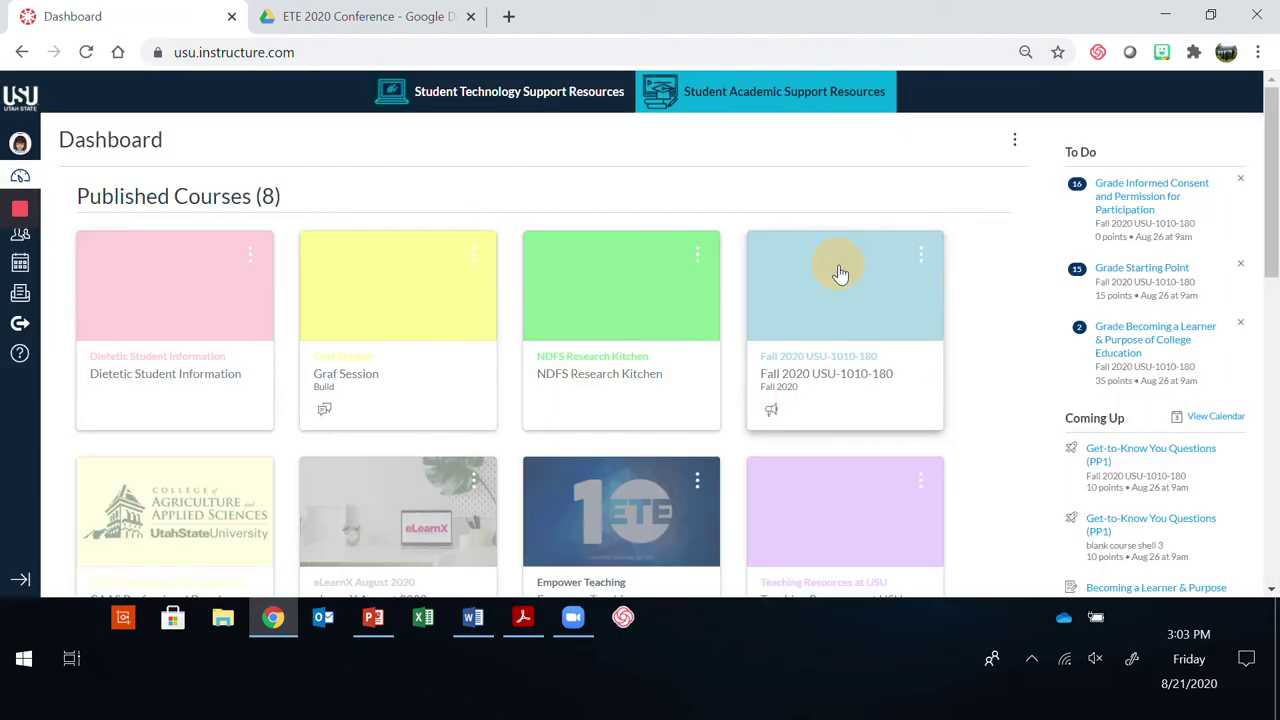
pyautogui.scroll(-2, 192, 295)
pyautogui.scroll(-2, 197, 298)
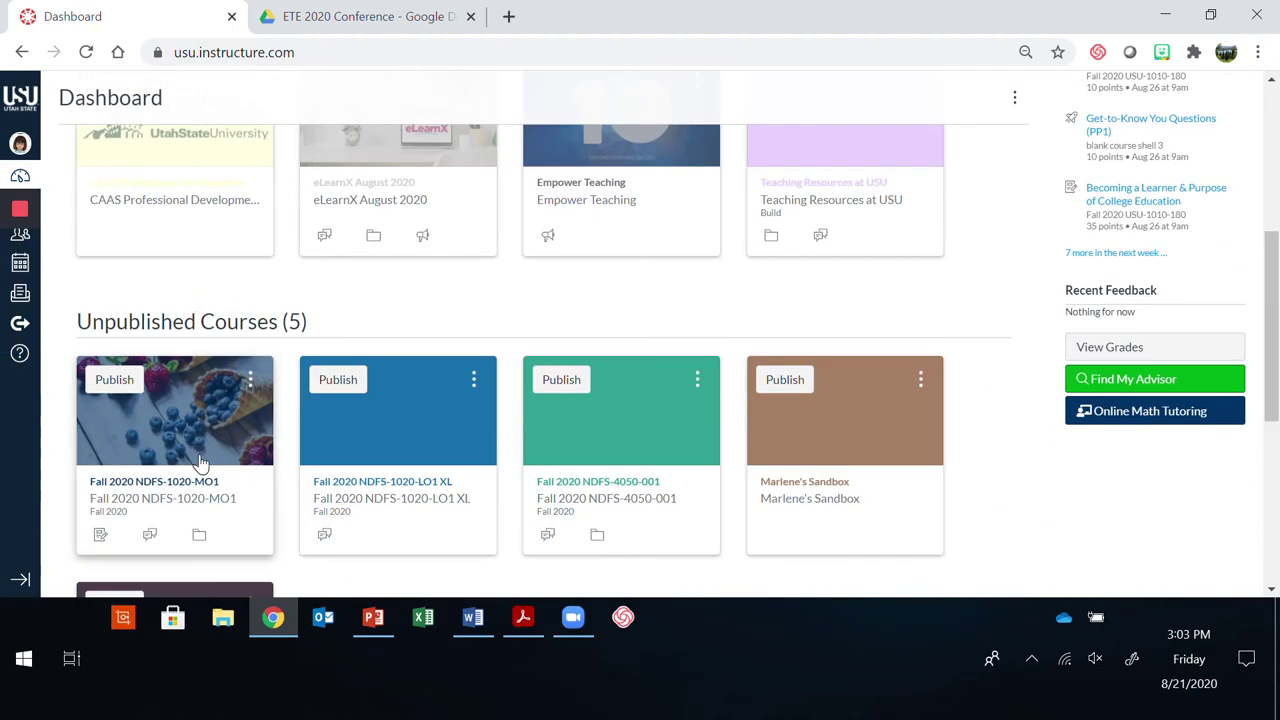
pyautogui.click(176, 480)
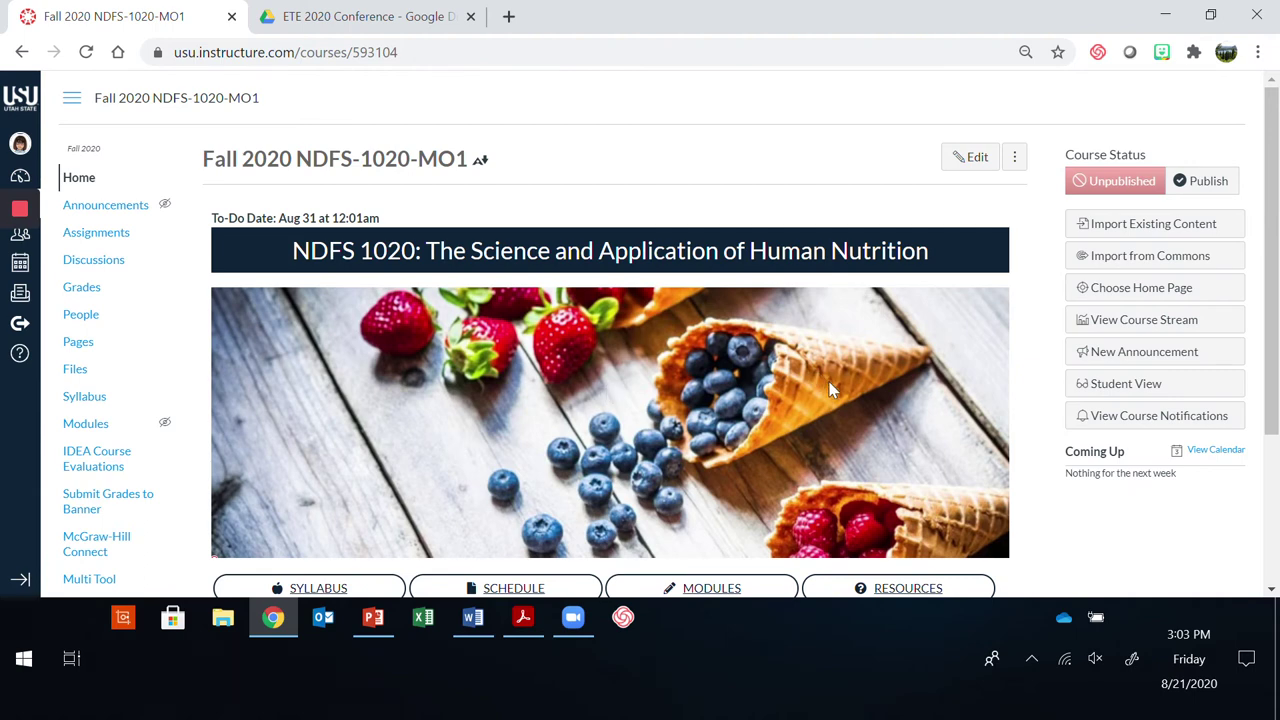
pyautogui.scroll(-1, 829, 390)
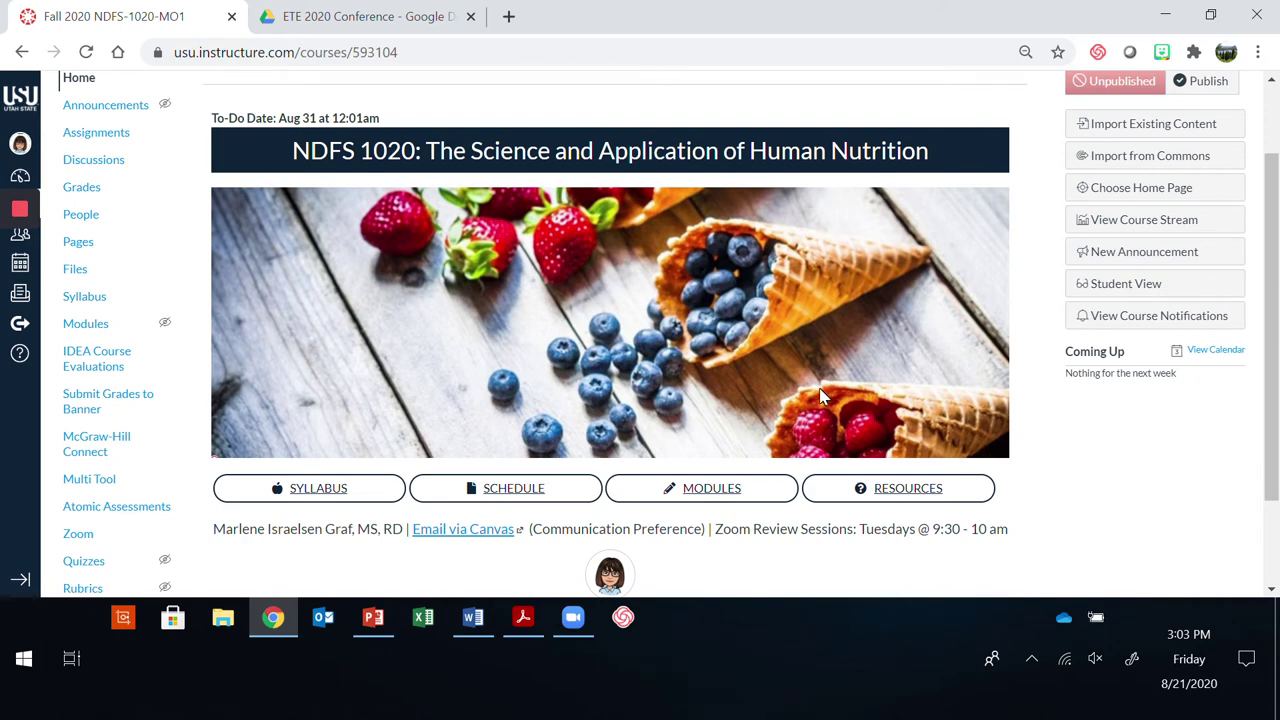
pyautogui.scroll(1, 819, 395)
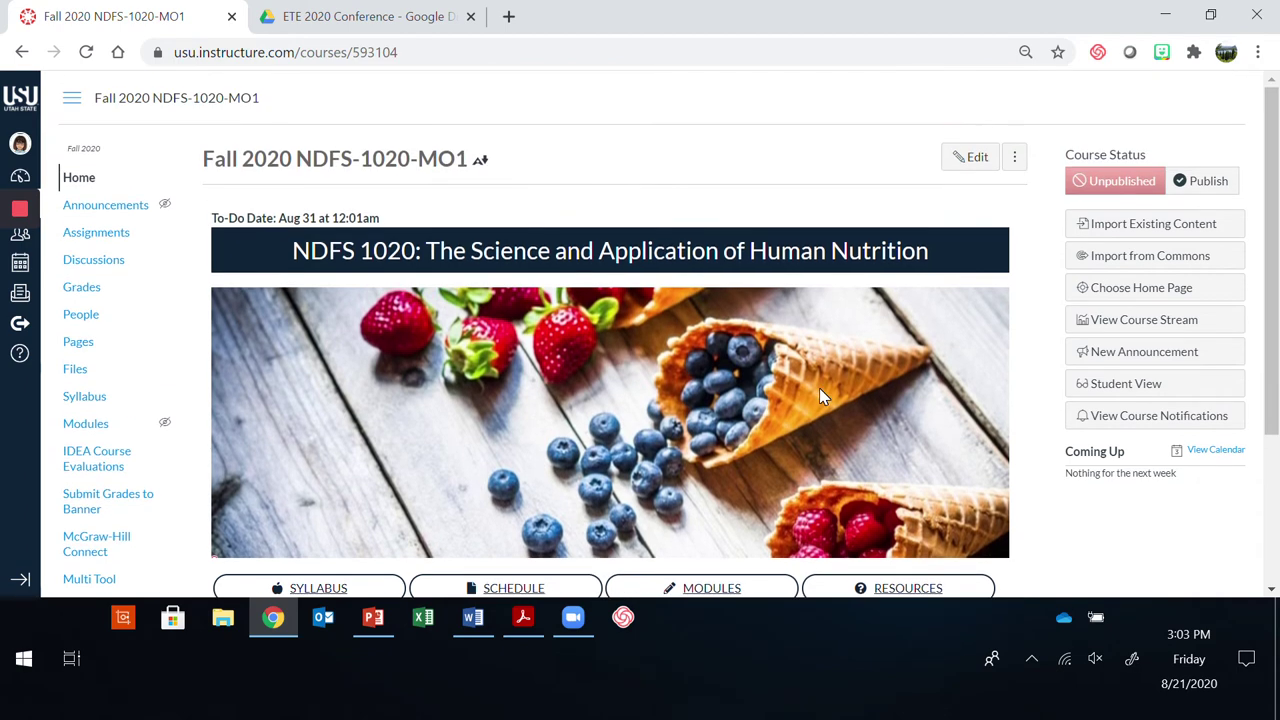
# Step: Copy the course home page to the Sandbox course, then return to the Dashboard
pyautogui.click(1013, 162)
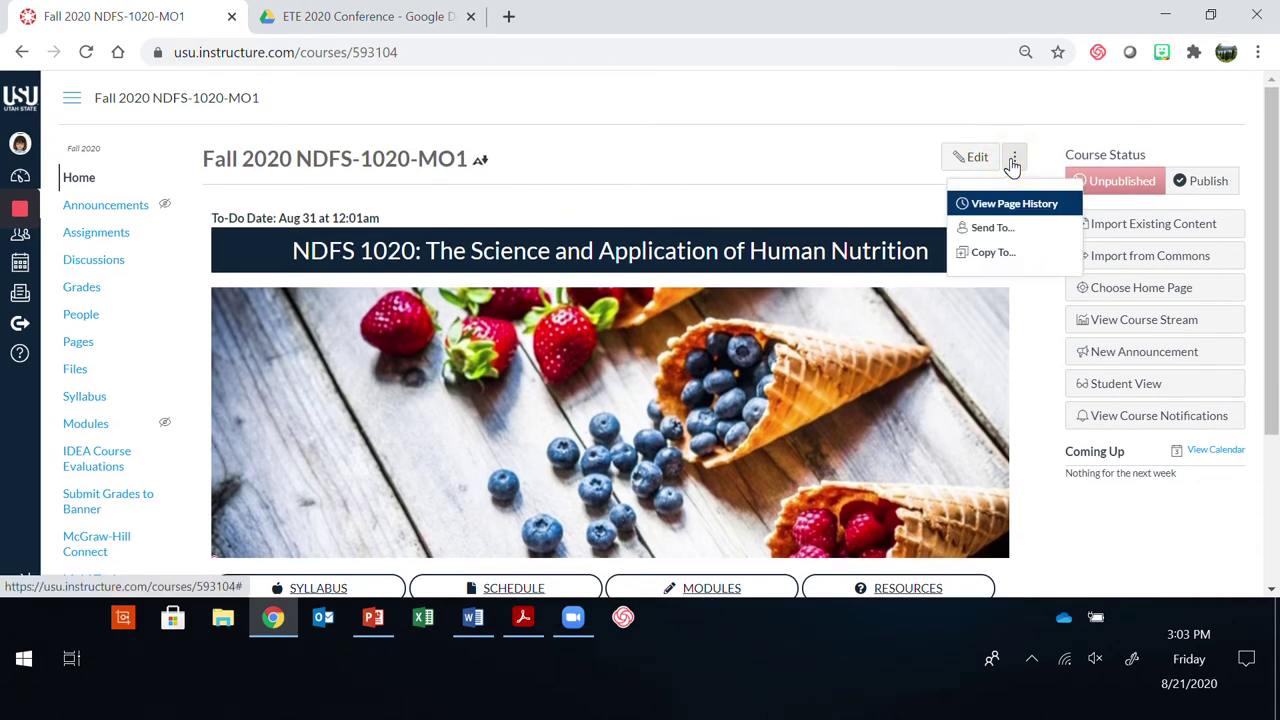
pyautogui.click(1008, 264)
pyautogui.click(1104, 175)
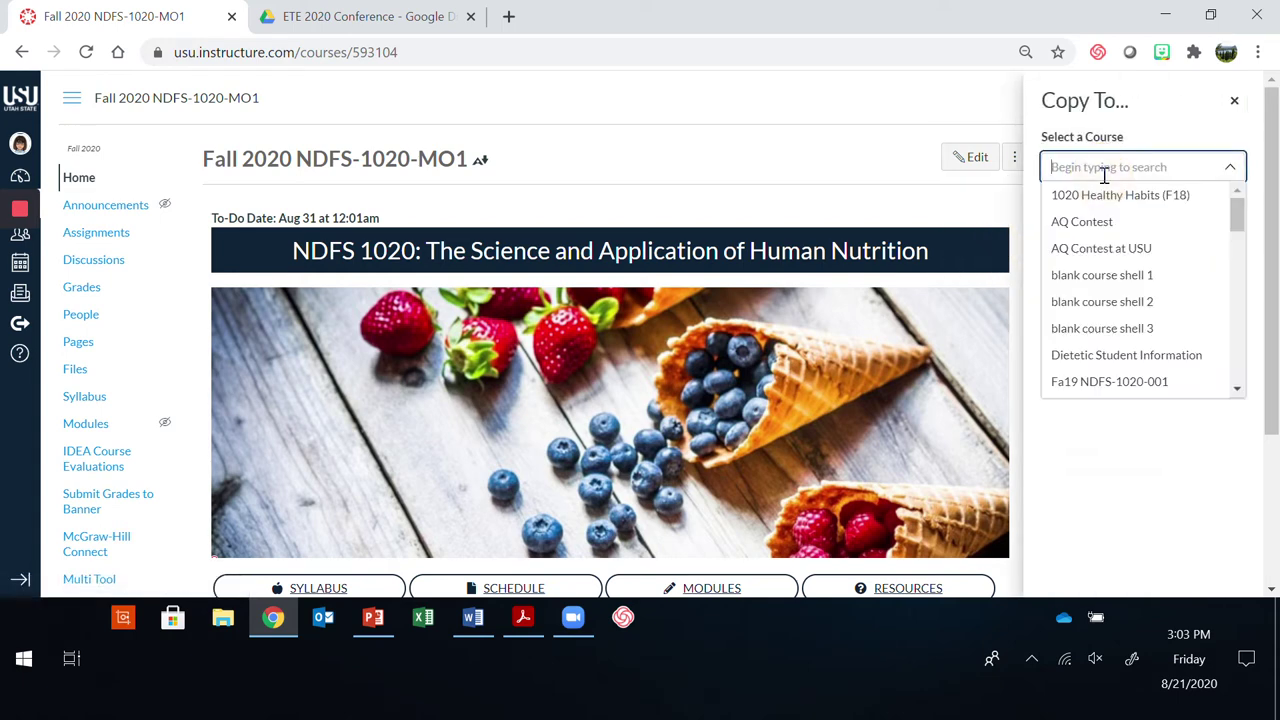
pyautogui.write('Snac')
pyautogui.press('BackSpace')
pyautogui.press('BackSpace')
pyautogui.write('andbox')
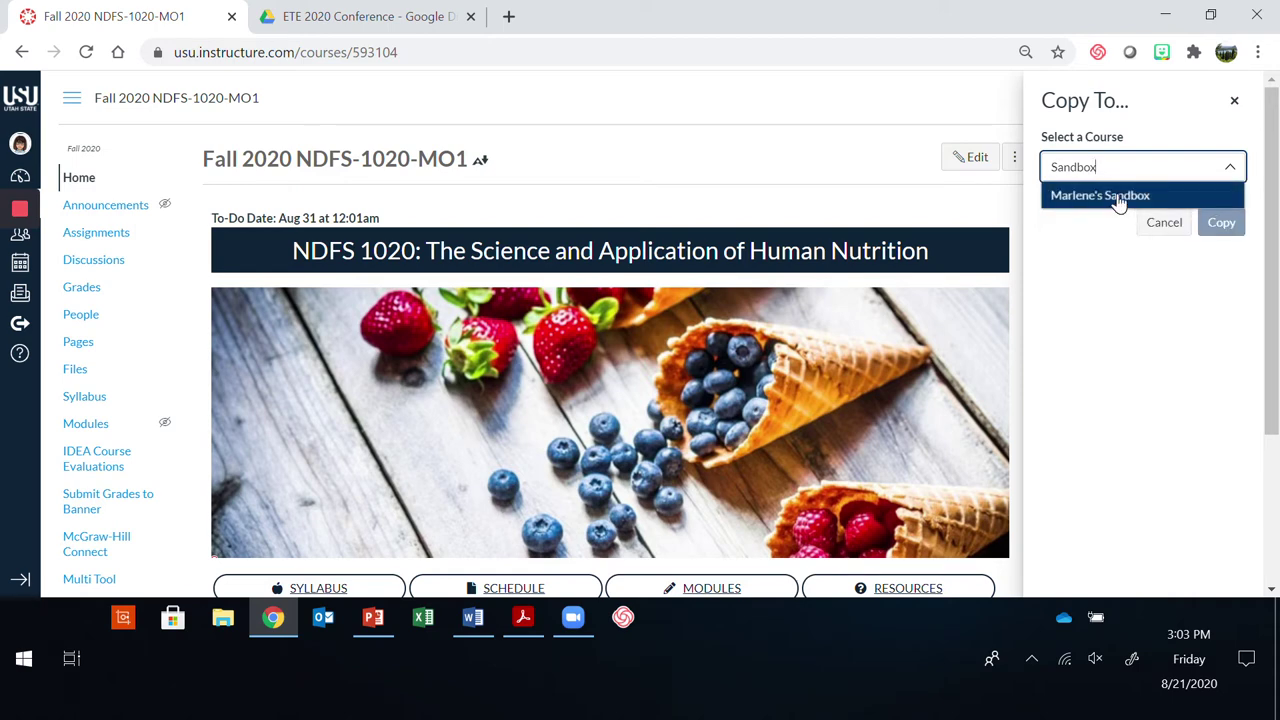
pyautogui.click(1118, 197)
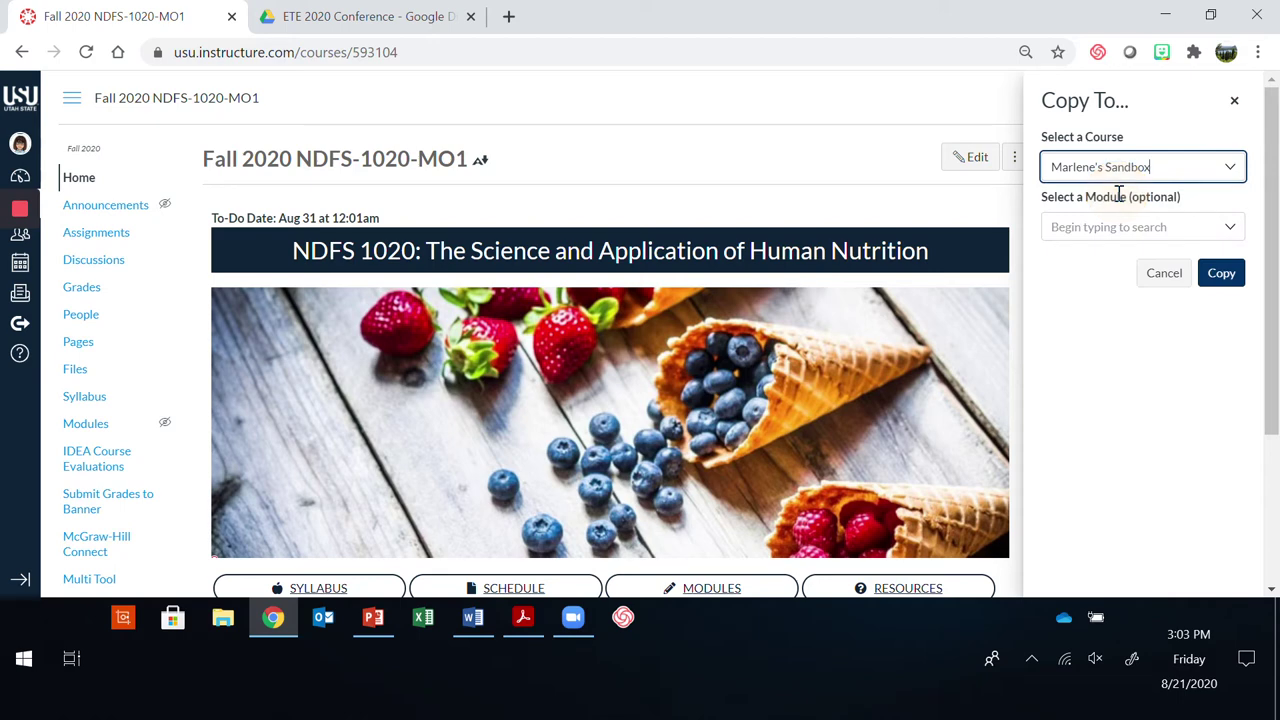
pyautogui.click(1228, 275)
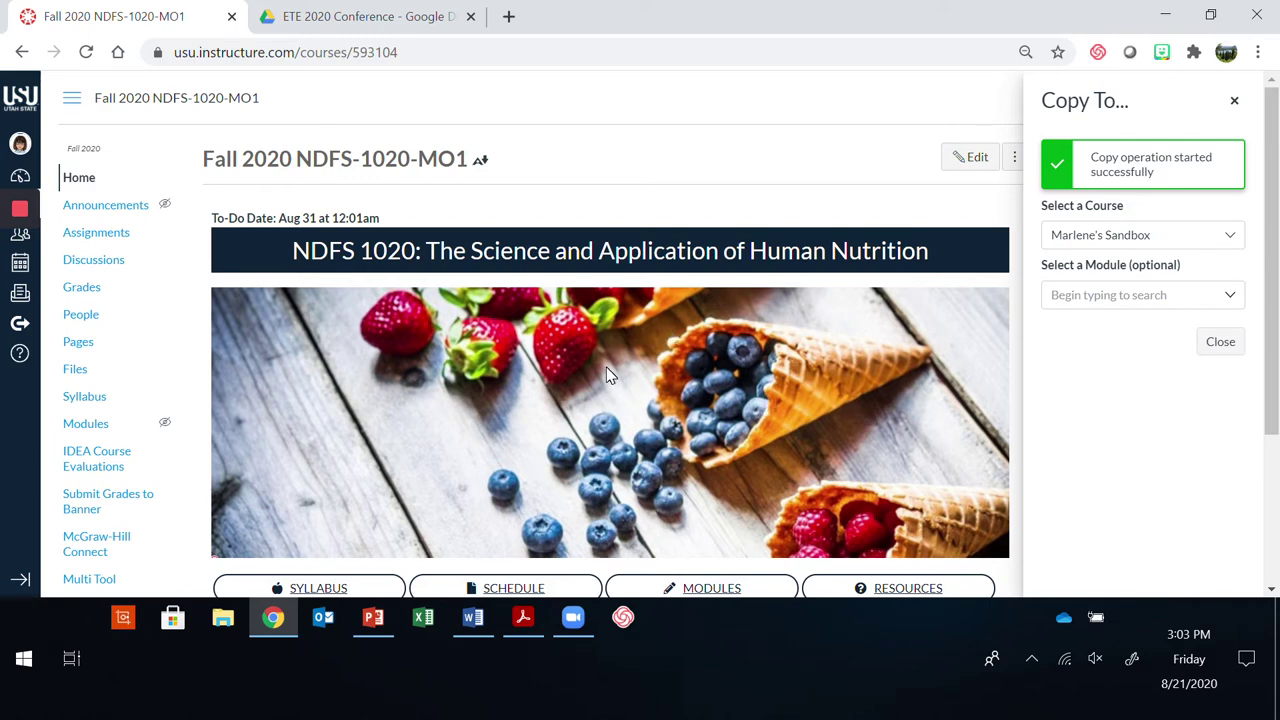
pyautogui.click(20, 177)
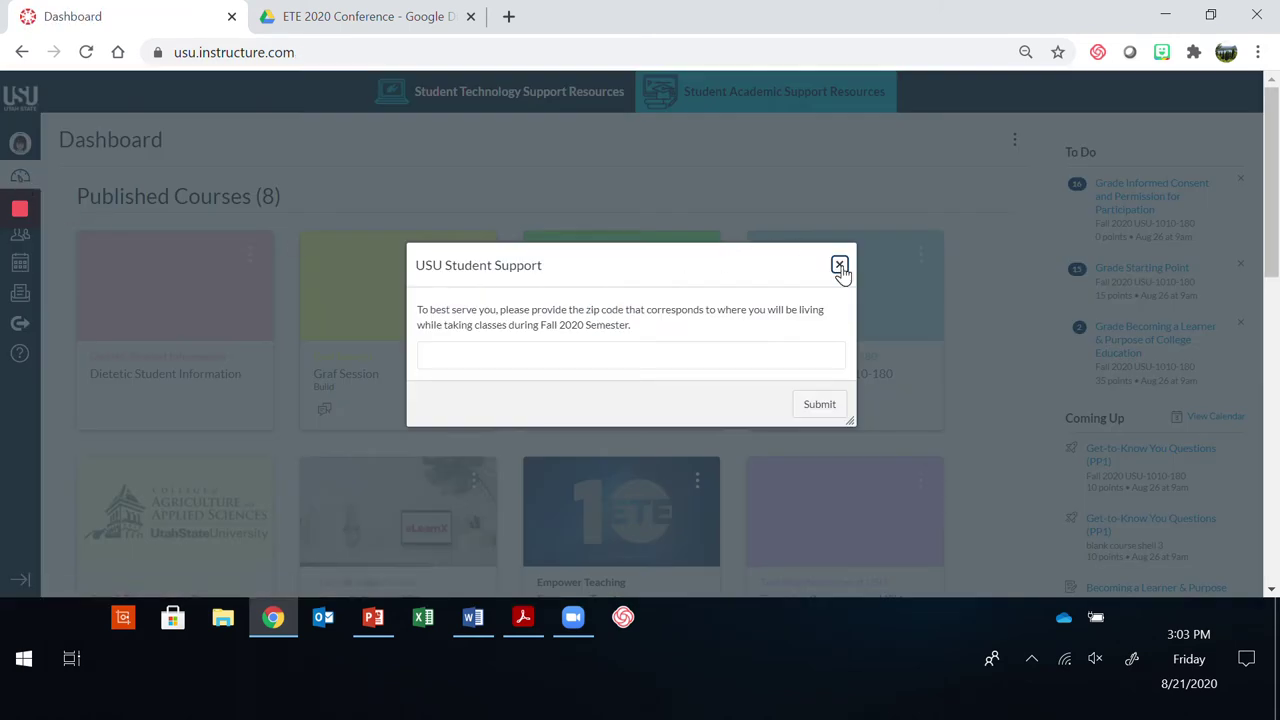
# Step: Open the sandbox course and confirm the copied page appears in its Pages list
pyautogui.click(839, 264)
pyautogui.scroll(-4, 445, 335)
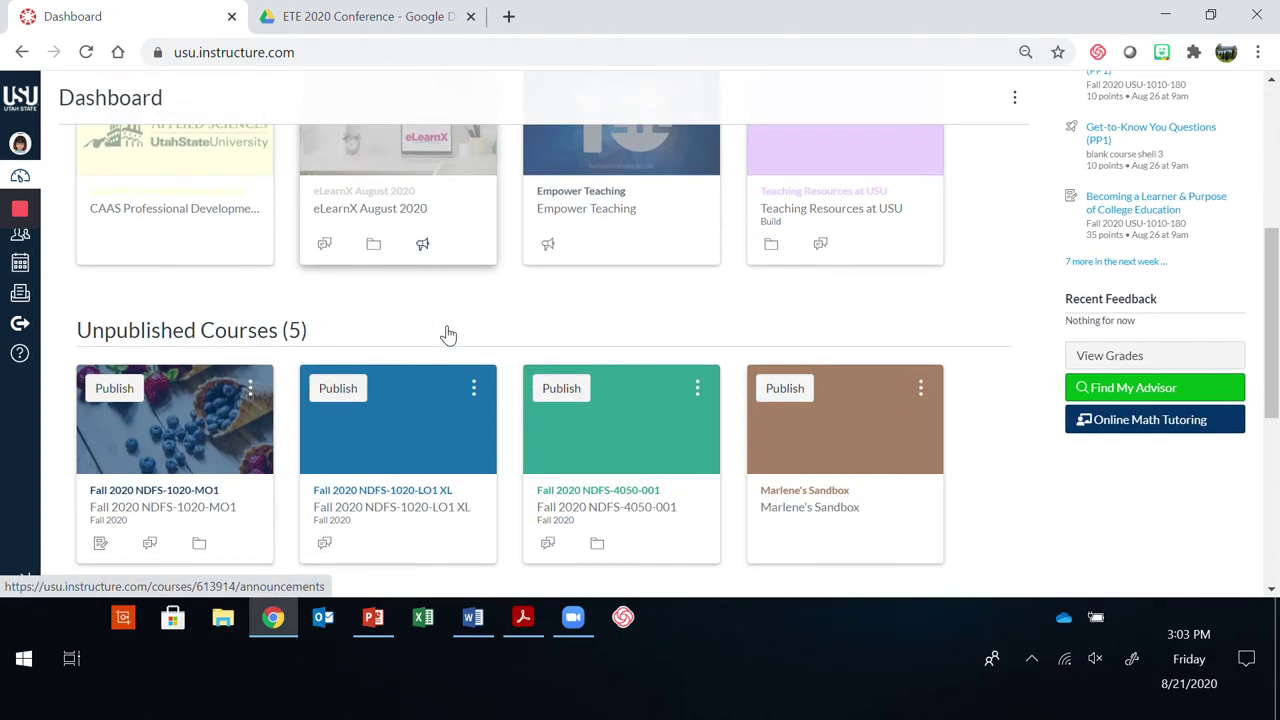
pyautogui.click(818, 488)
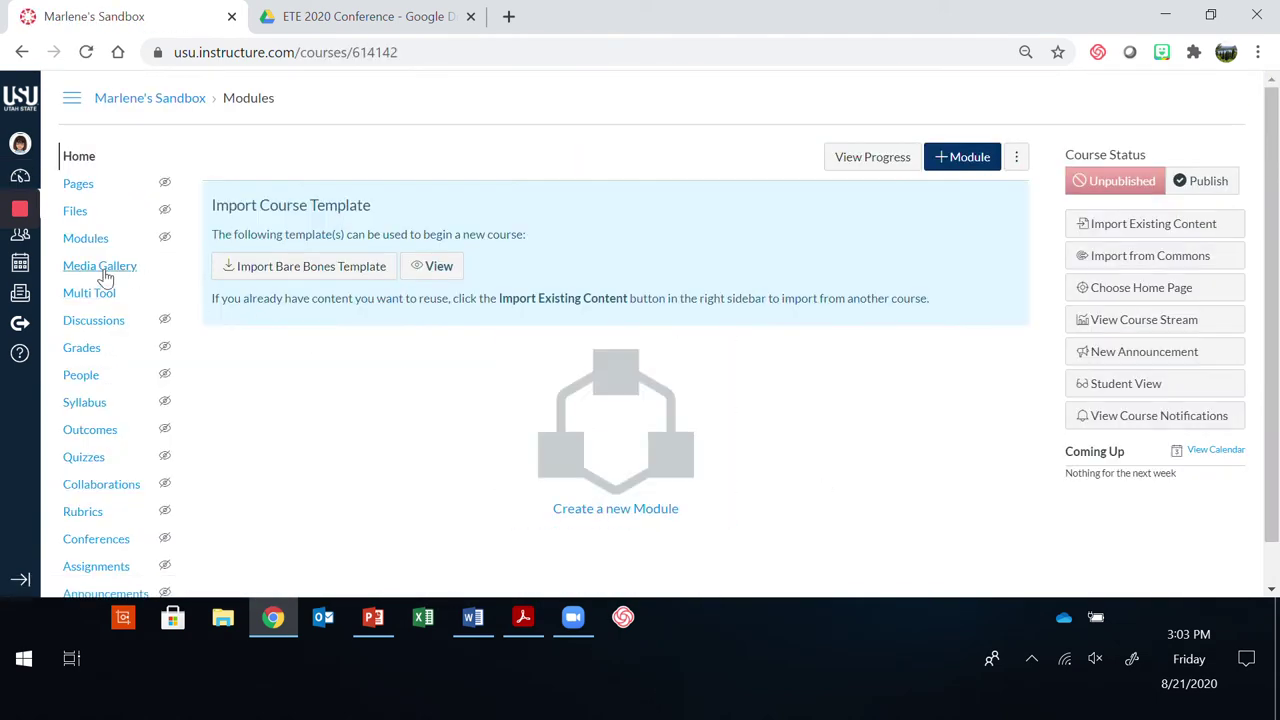
pyautogui.click(76, 183)
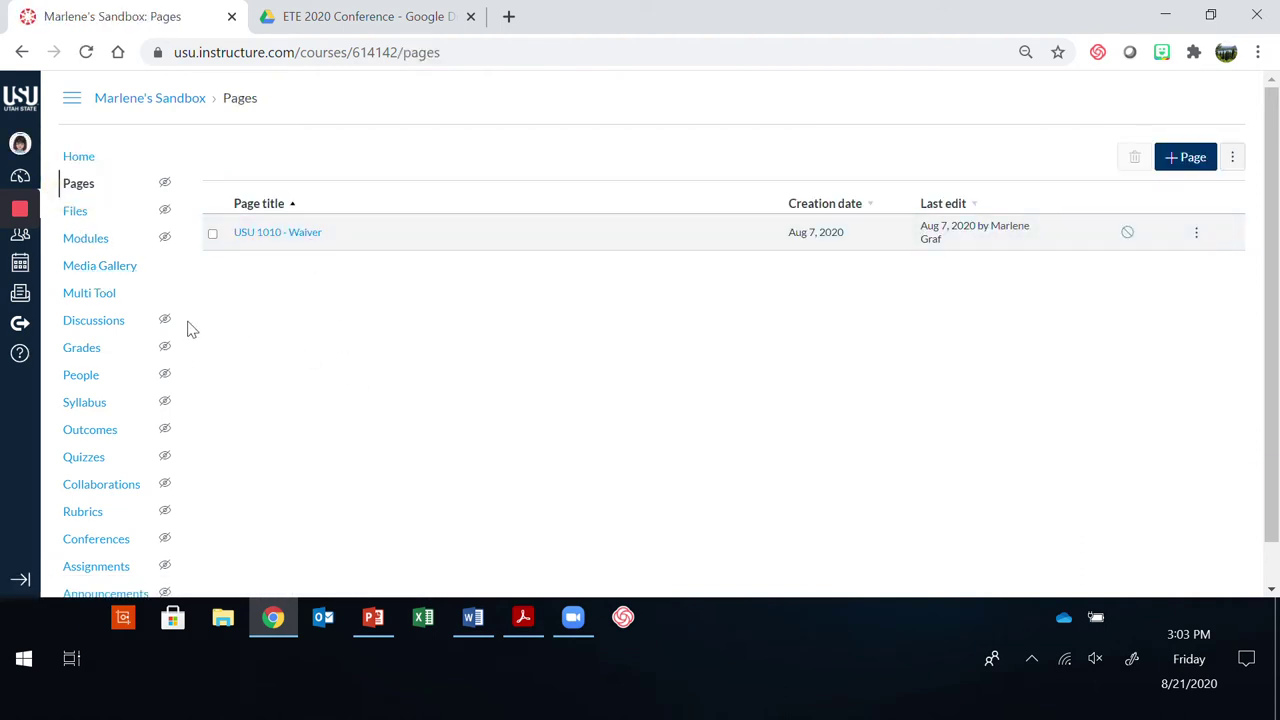
pyautogui.click(84, 185)
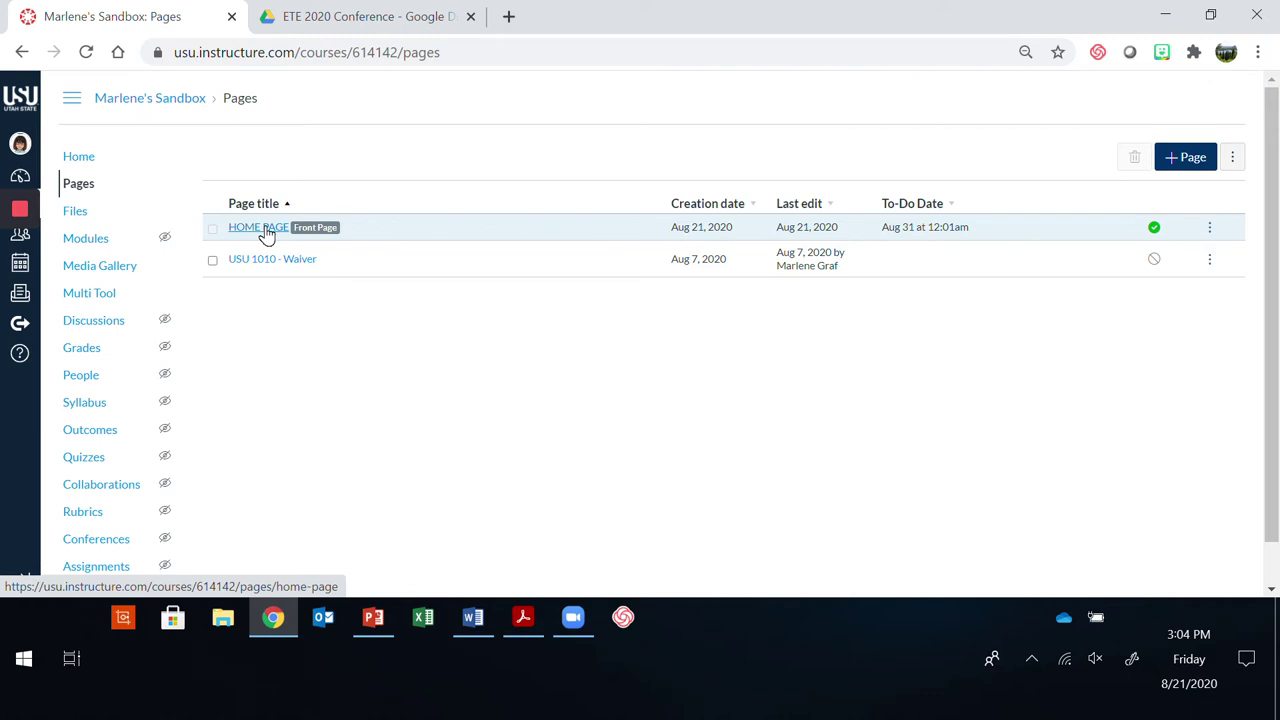
# Step: Set the sandbox course home page to Pages Front Page and save
pyautogui.click(79, 158)
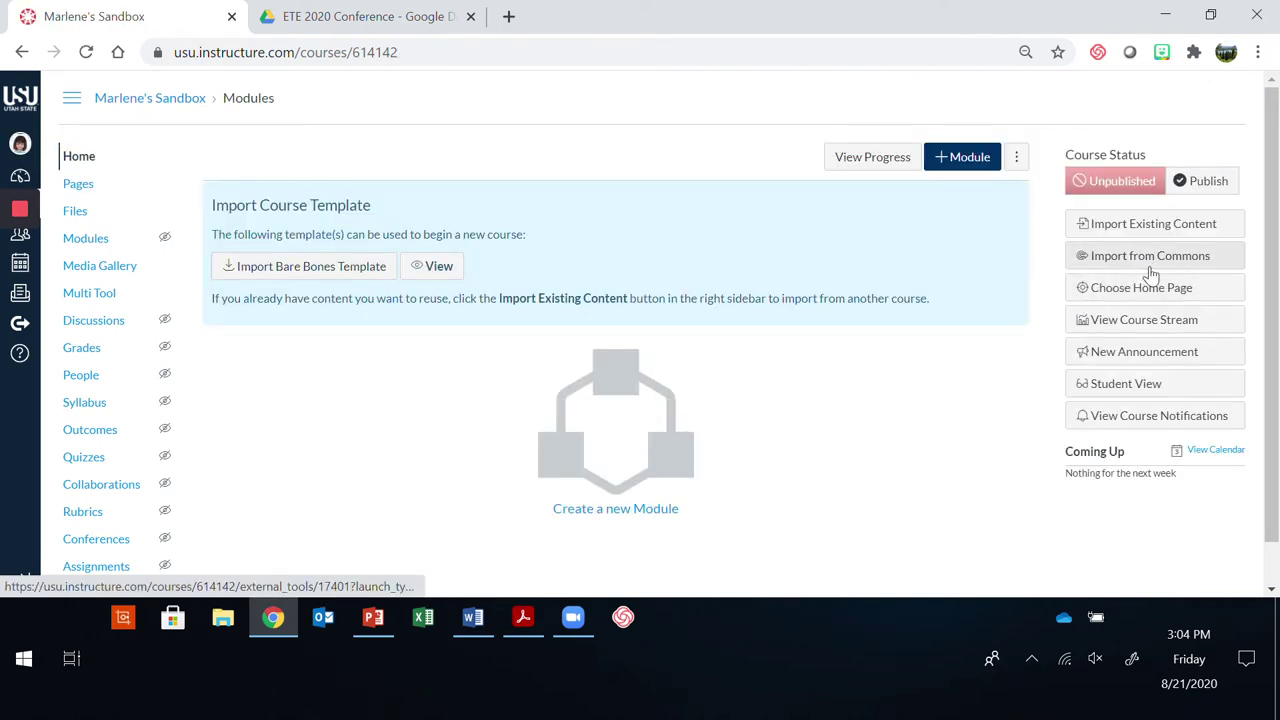
pyautogui.click(1160, 287)
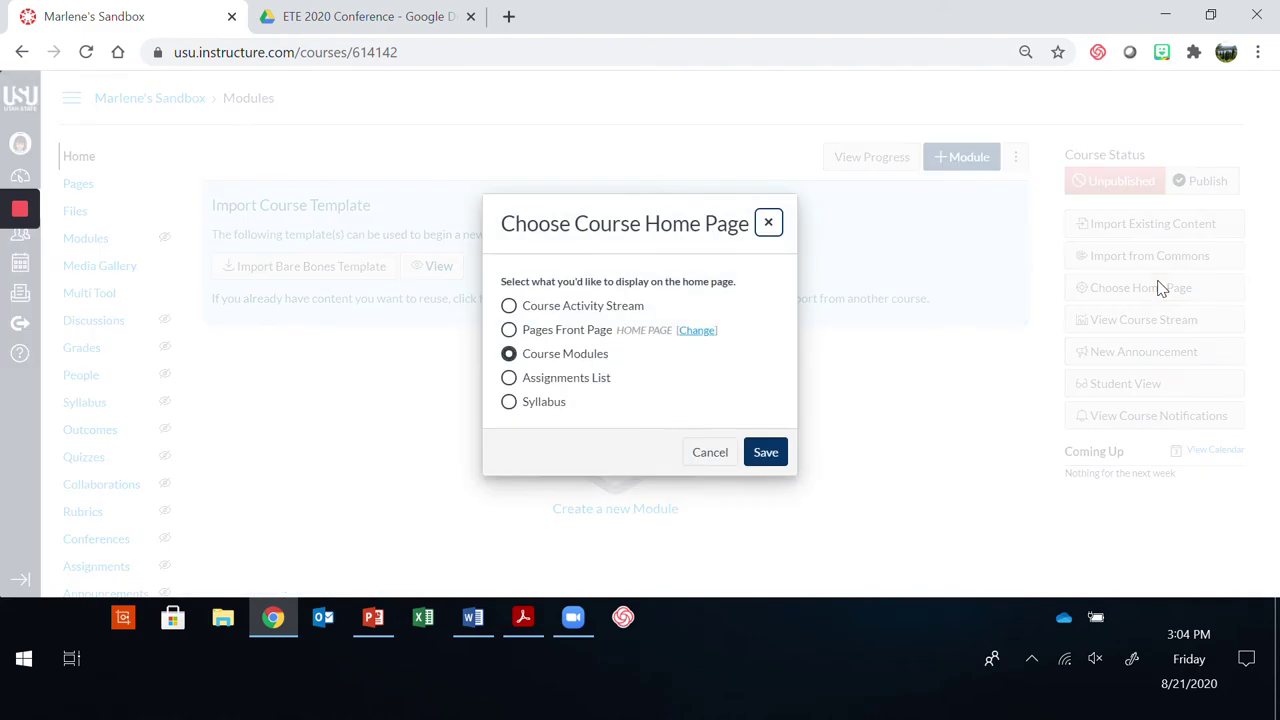
pyautogui.click(512, 330)
pyautogui.click(768, 452)
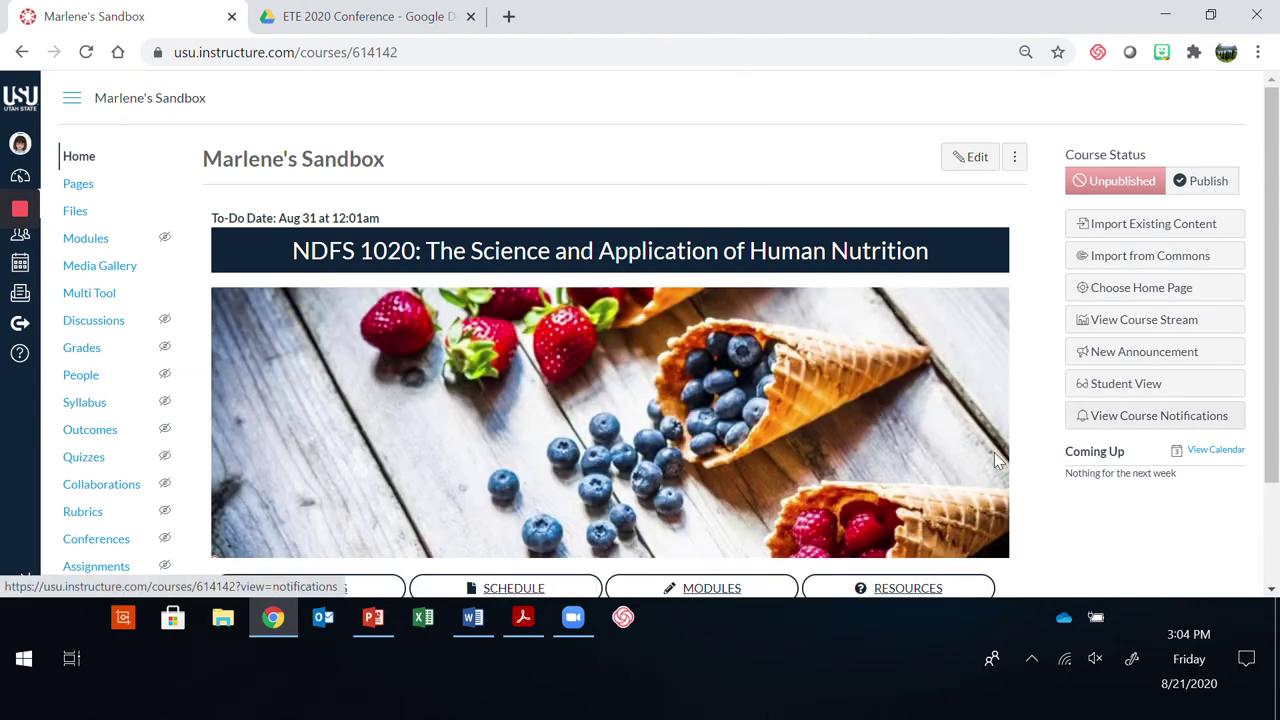
pyautogui.click(1015, 157)
pyautogui.click(1023, 228)
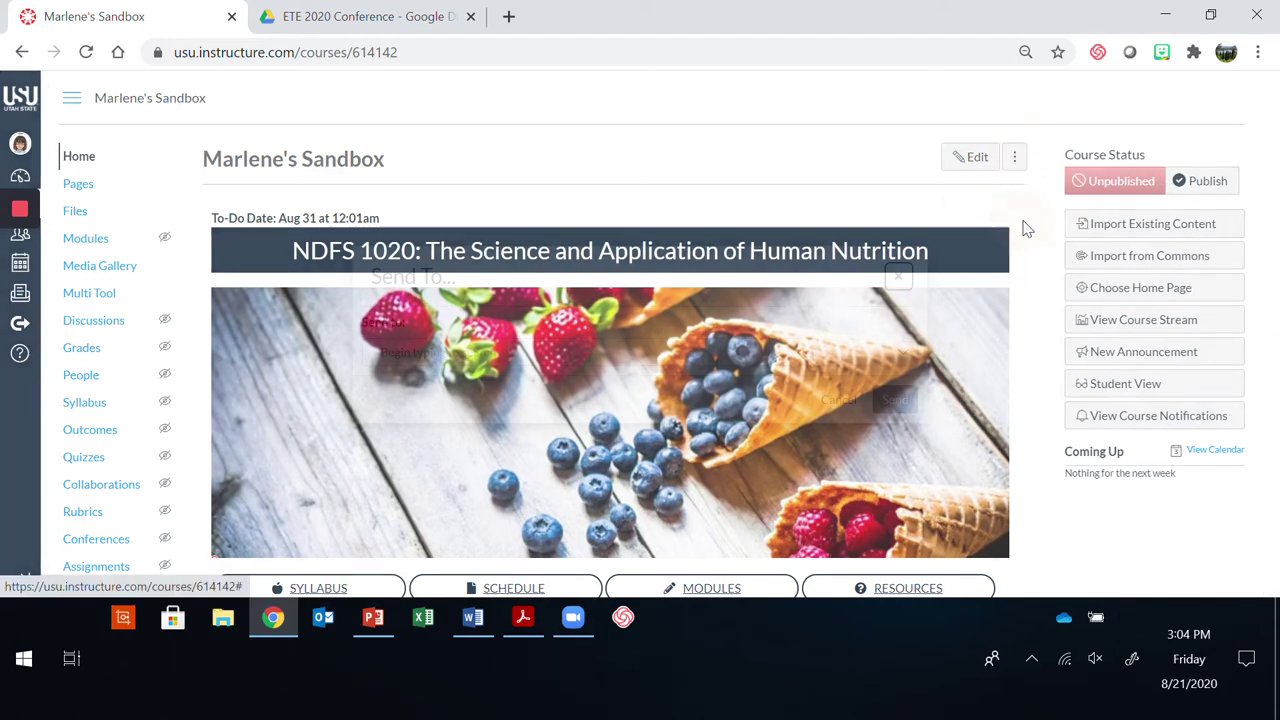
pyautogui.click(692, 353)
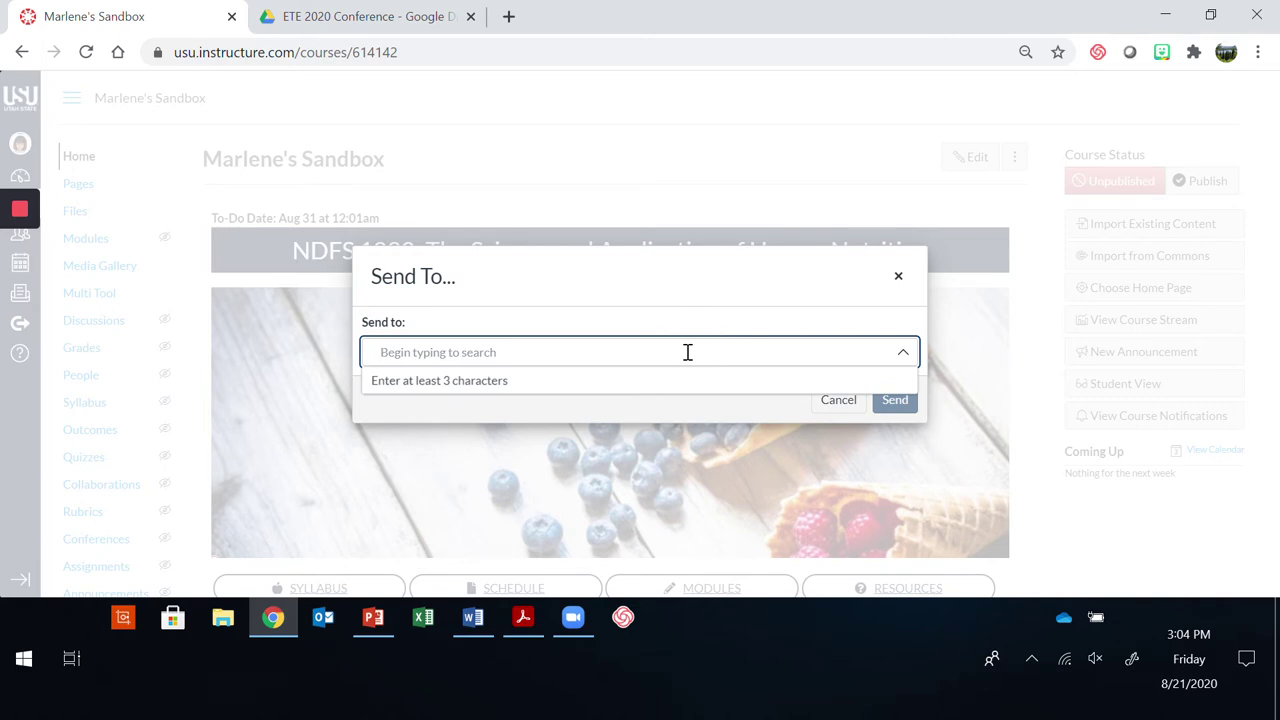
pyautogui.write('katie.brown')
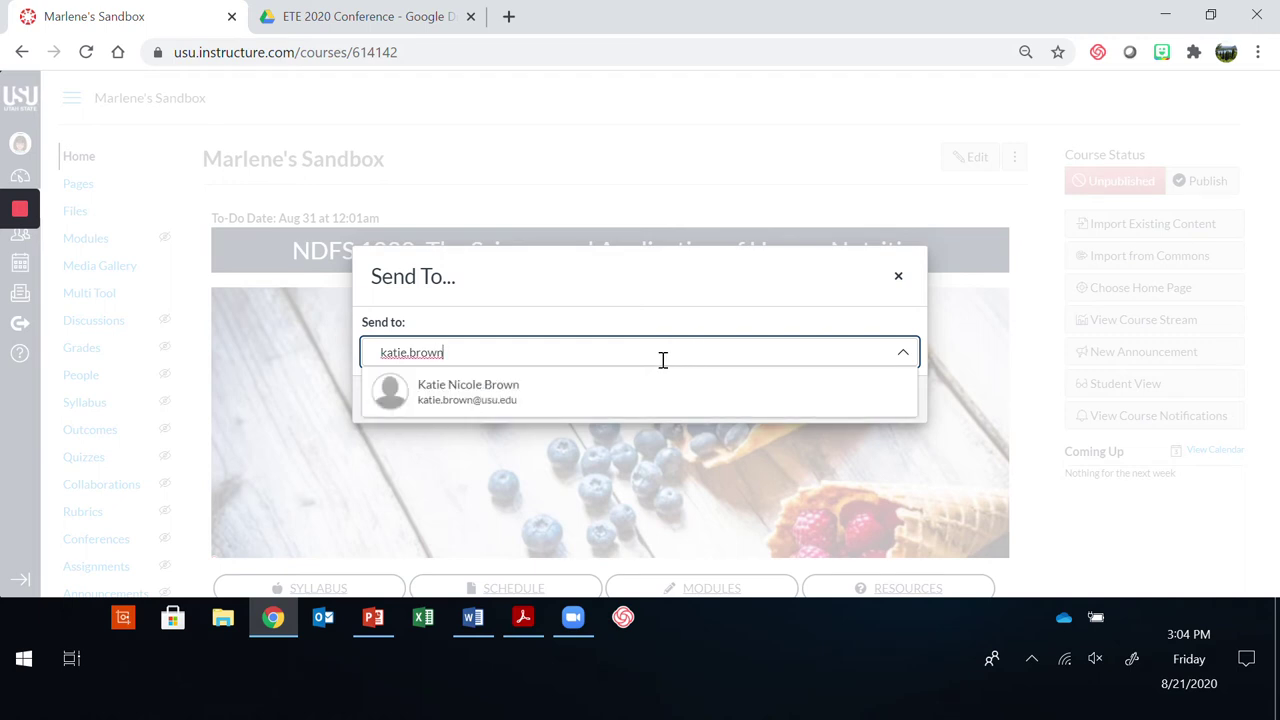
pyautogui.click(658, 384)
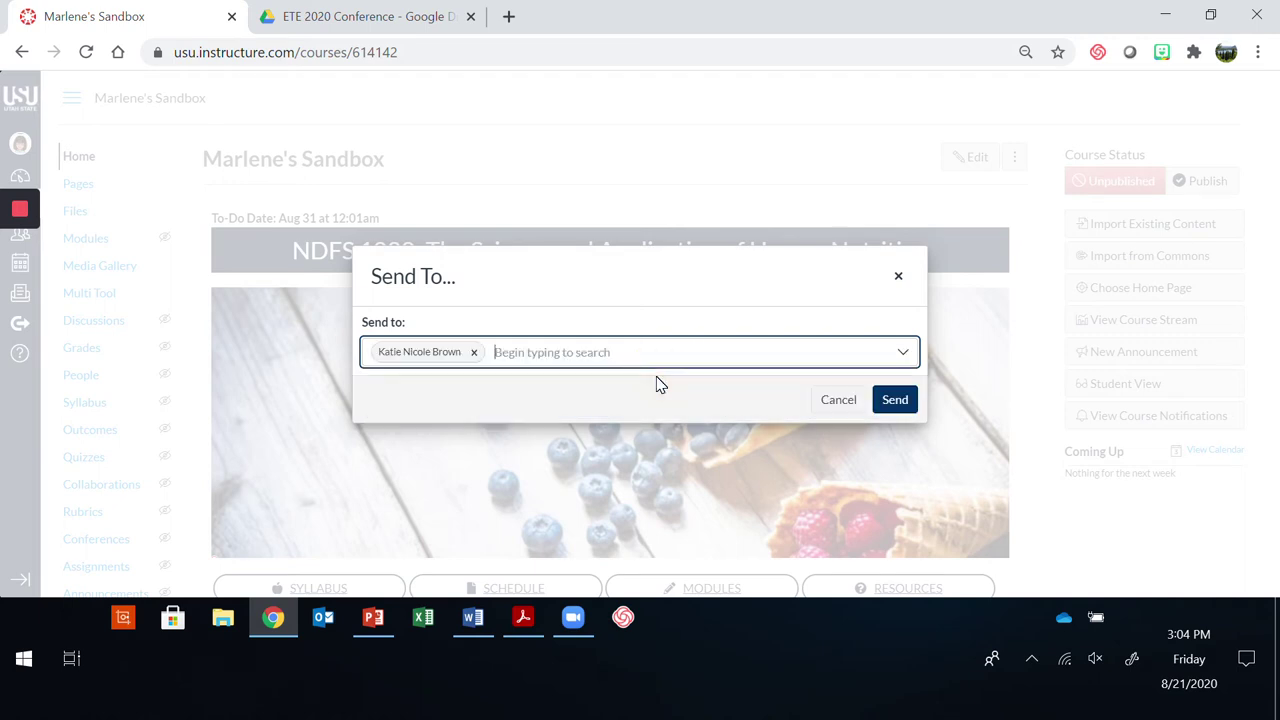
pyautogui.click(899, 279)
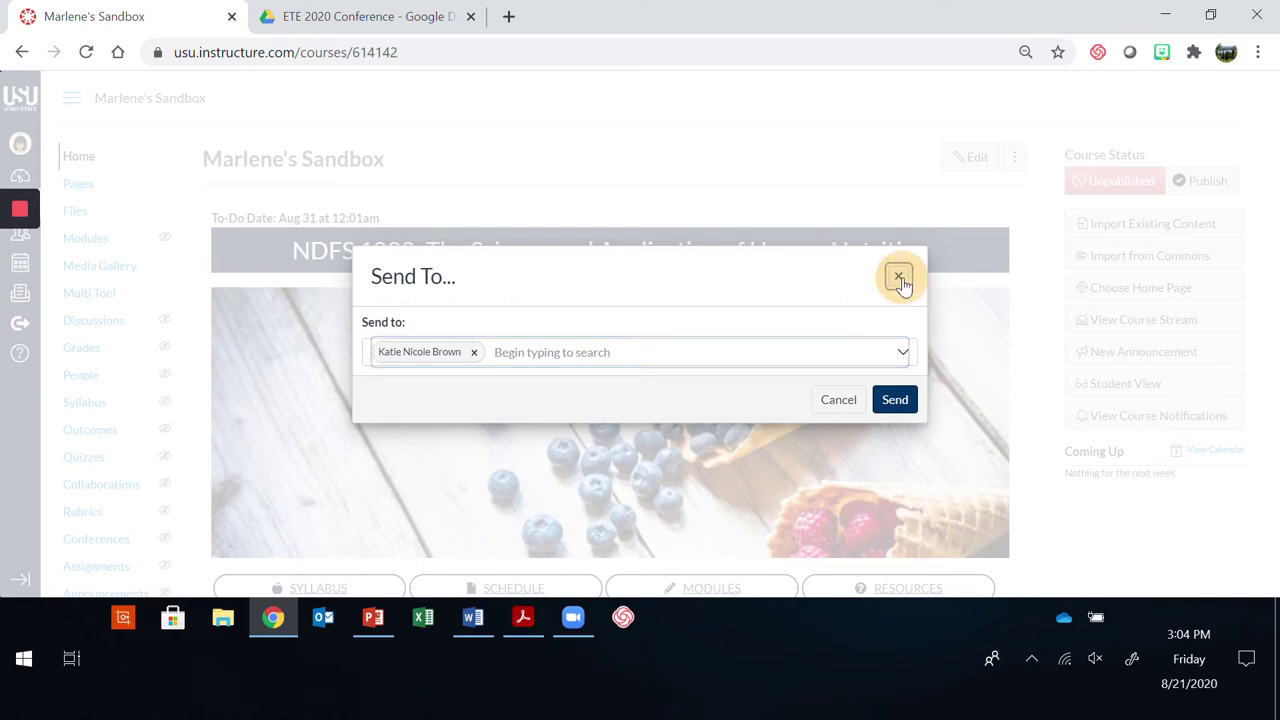
pyautogui.click(22, 146)
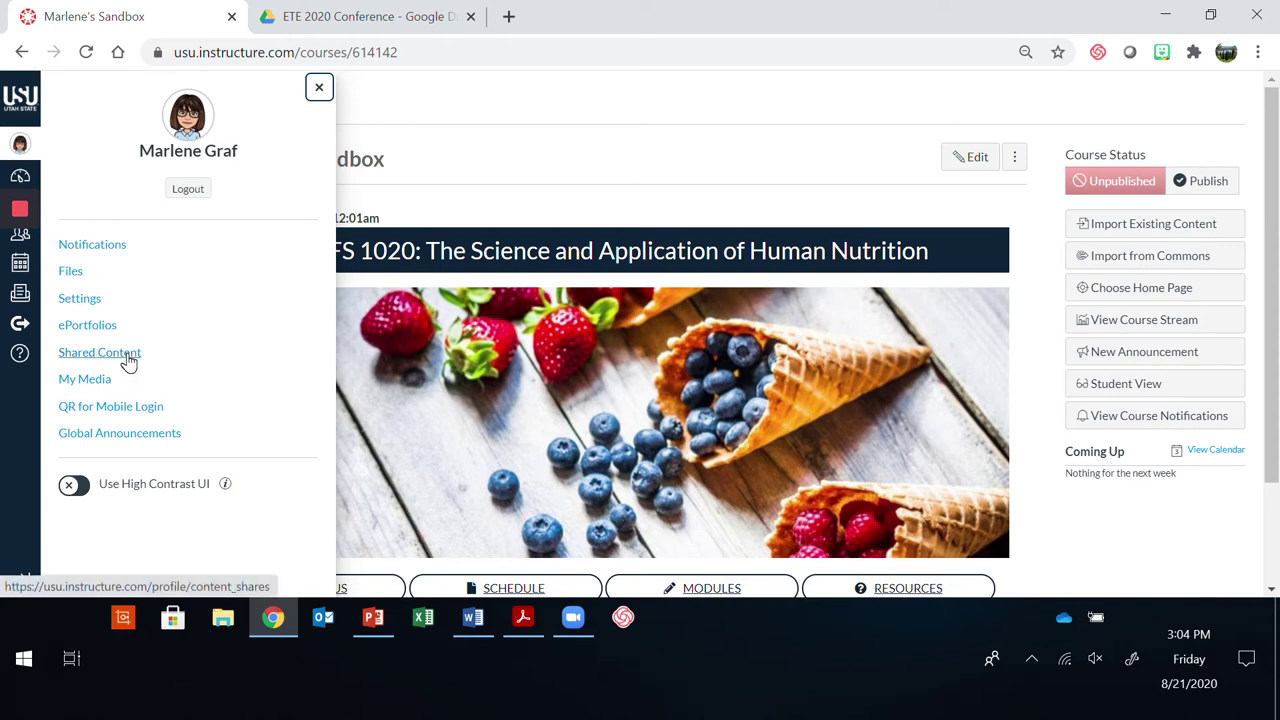
# Step: Close the Account panel and go back to the Dashboard
pyautogui.click(457, 143)
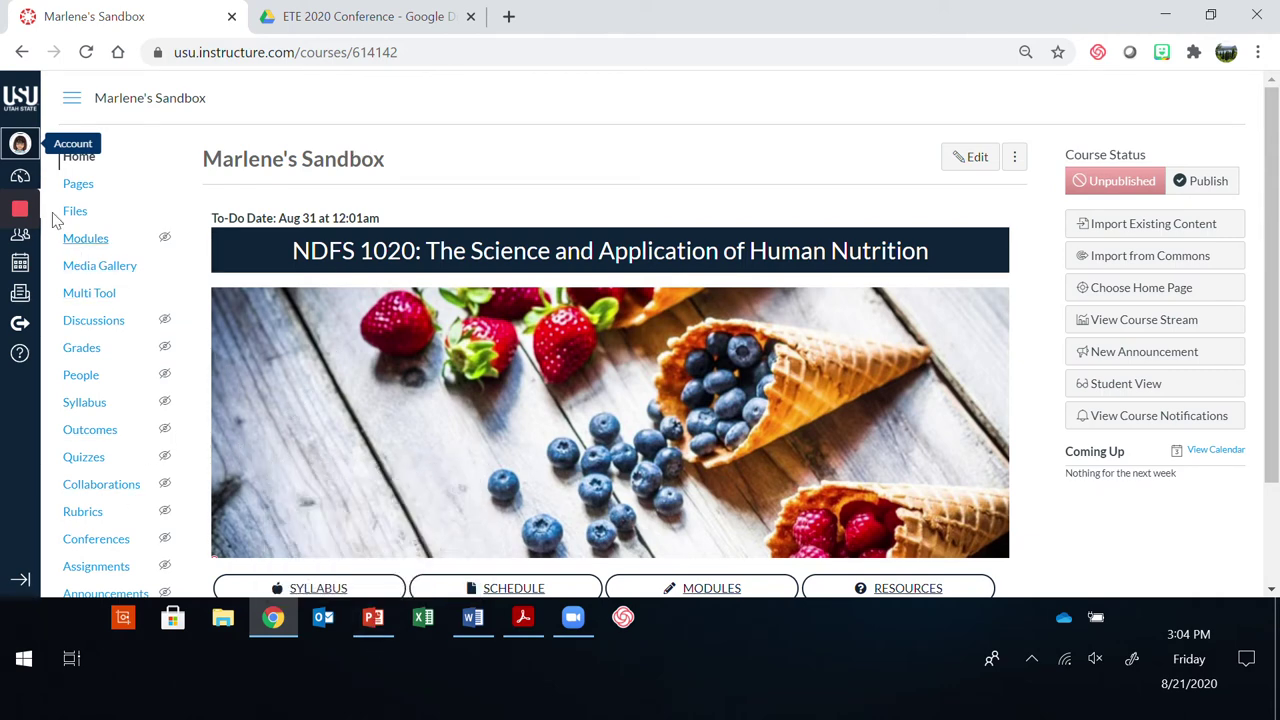
pyautogui.click(21, 175)
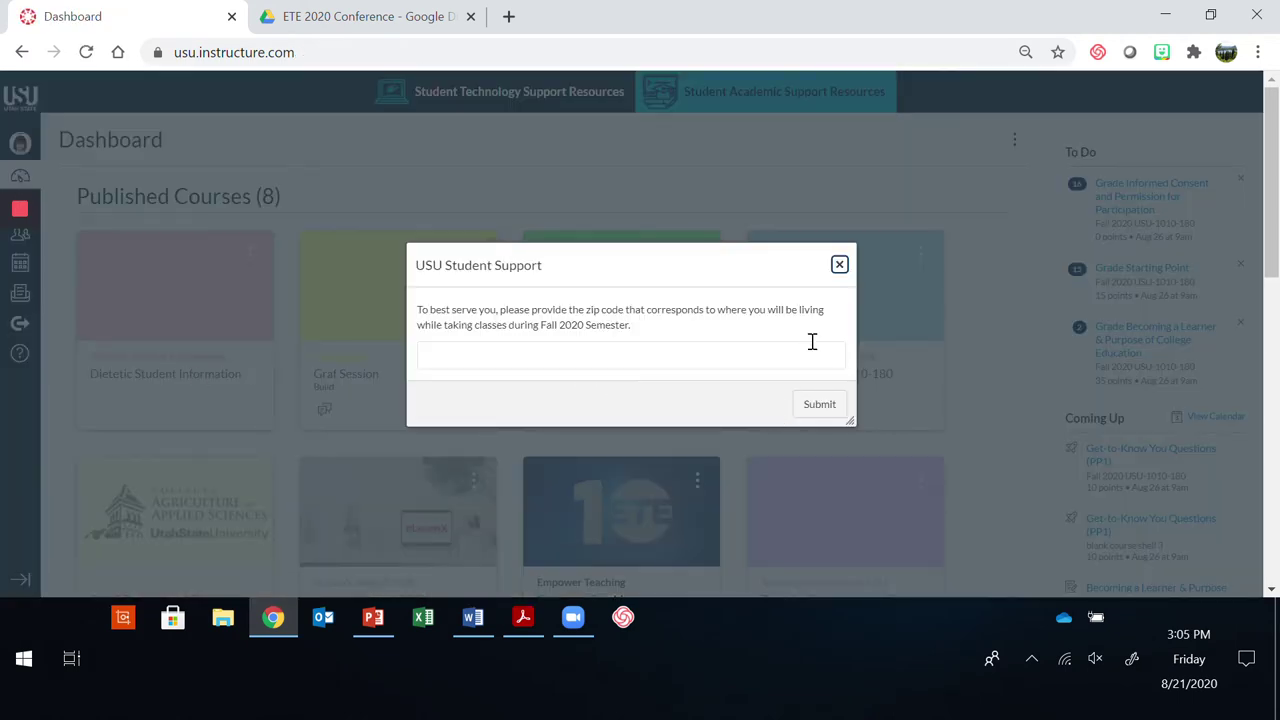
# Step: Close the USU Student Support pop-up and open the Graf Session course
pyautogui.click(839, 264)
pyautogui.click(374, 374)
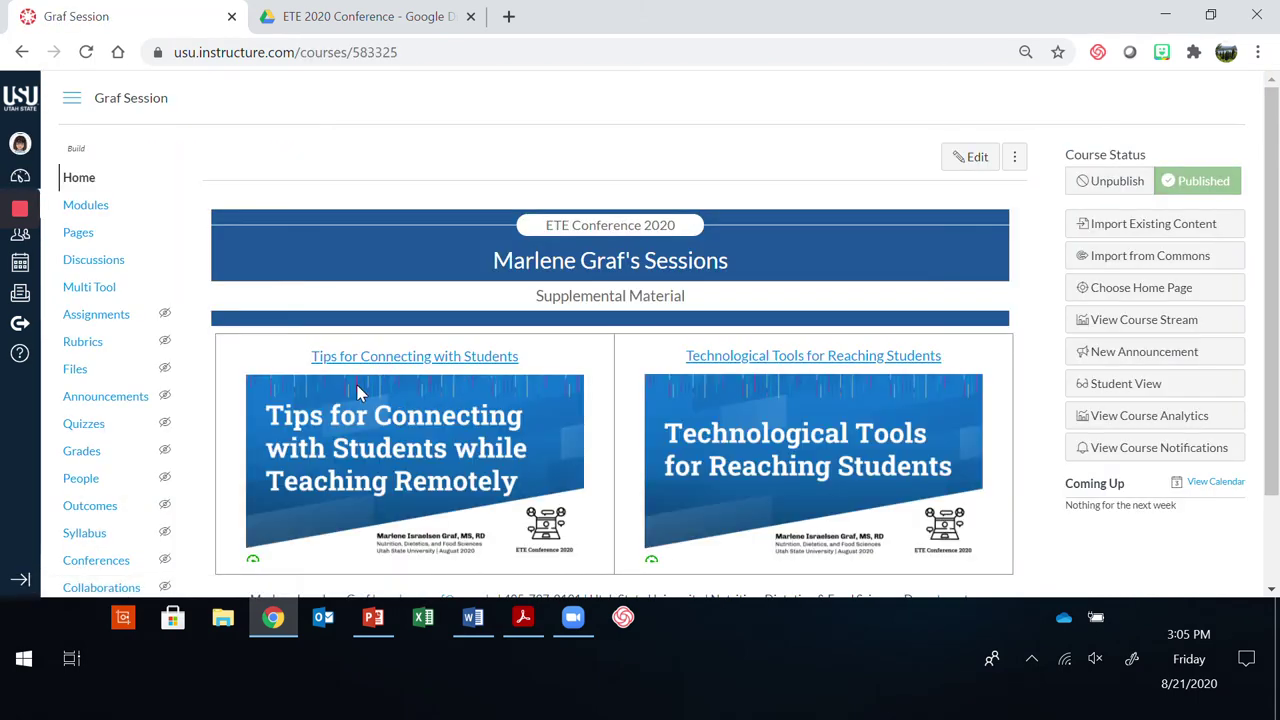
pyautogui.scroll(-1, 125, 285)
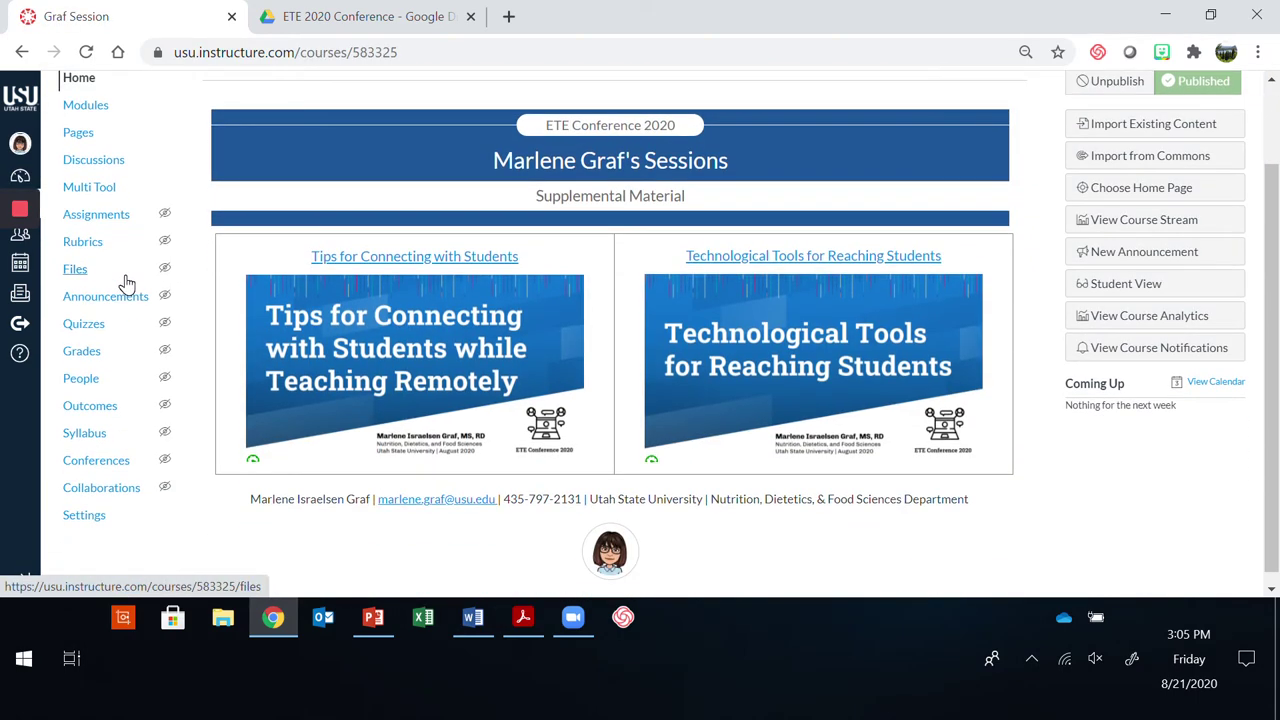
# Step: Download the Graf Session class roster as a CSV from the People page
pyautogui.click(84, 378)
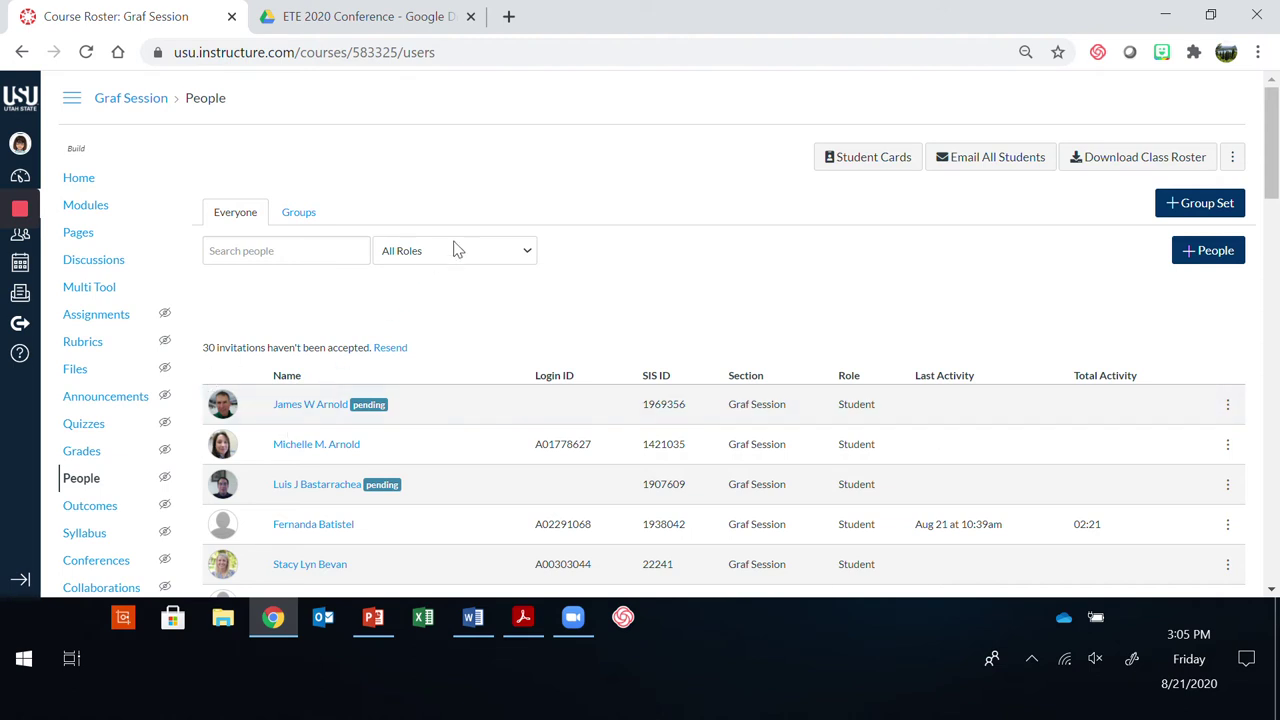
pyautogui.click(1098, 166)
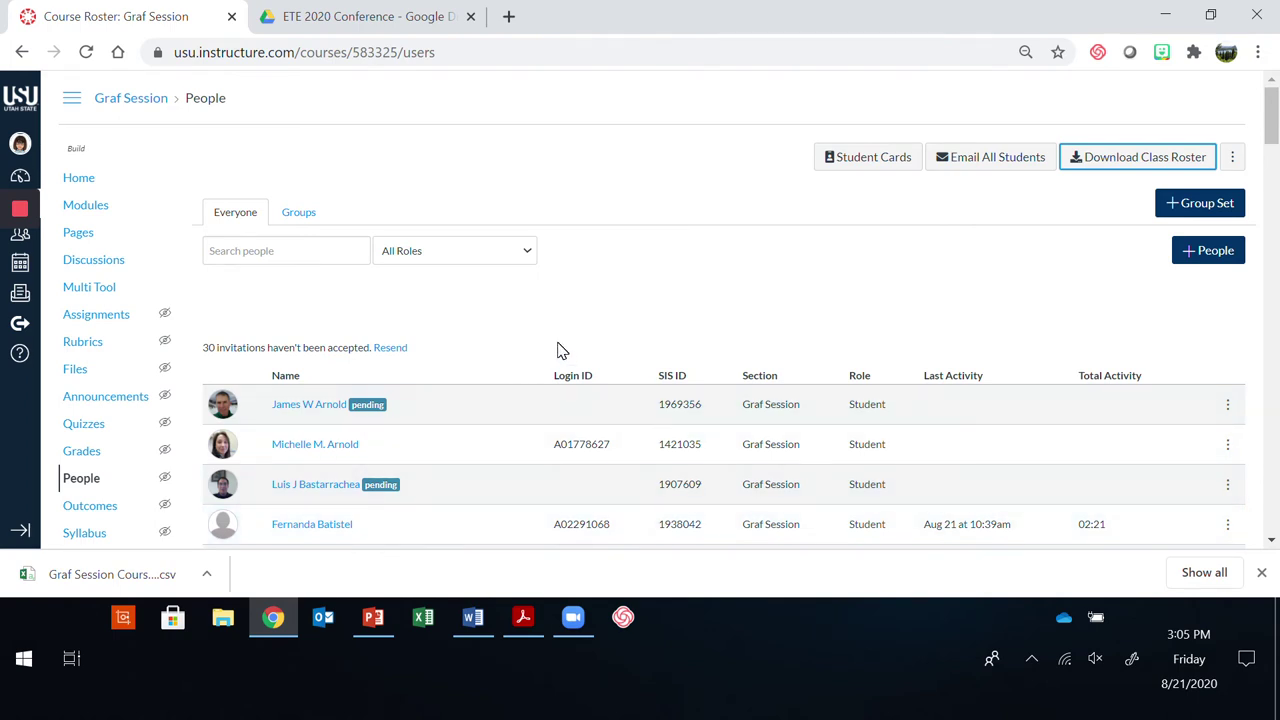
# Step: Switch the People roster to Student Cards and filter to Only Users with Pictures
pyautogui.click(872, 160)
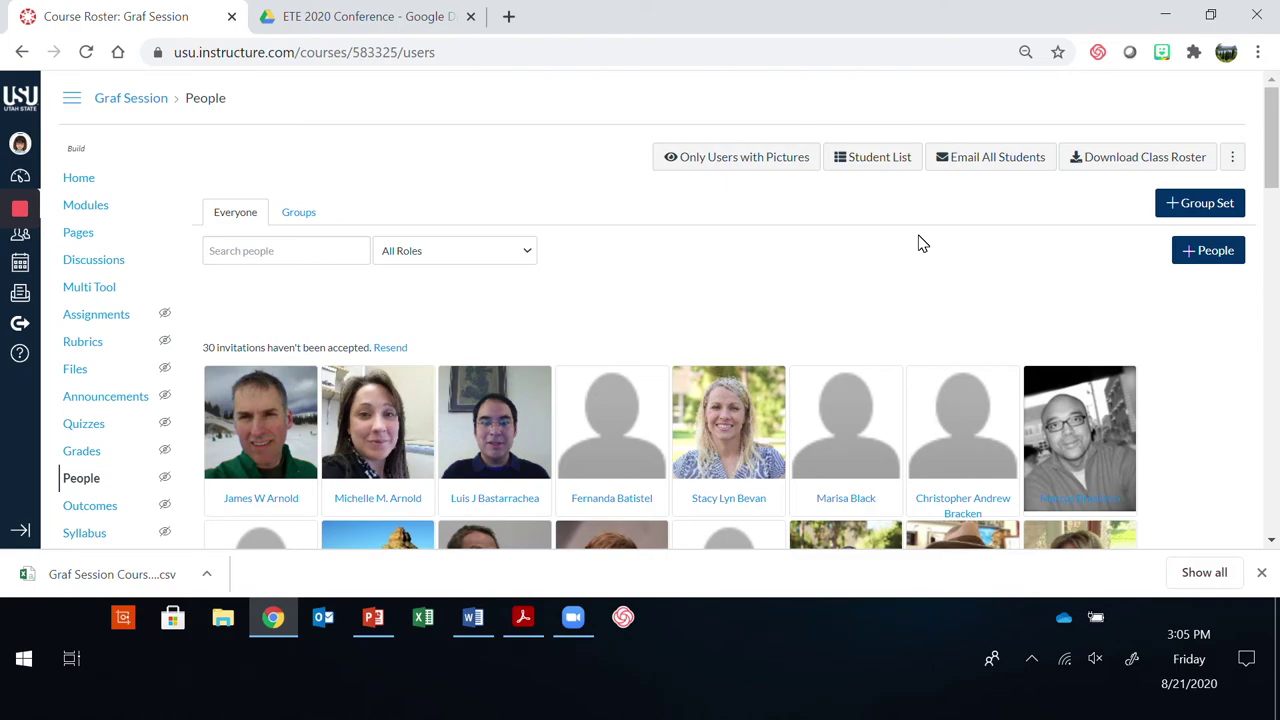
pyautogui.scroll(-6, 895, 300)
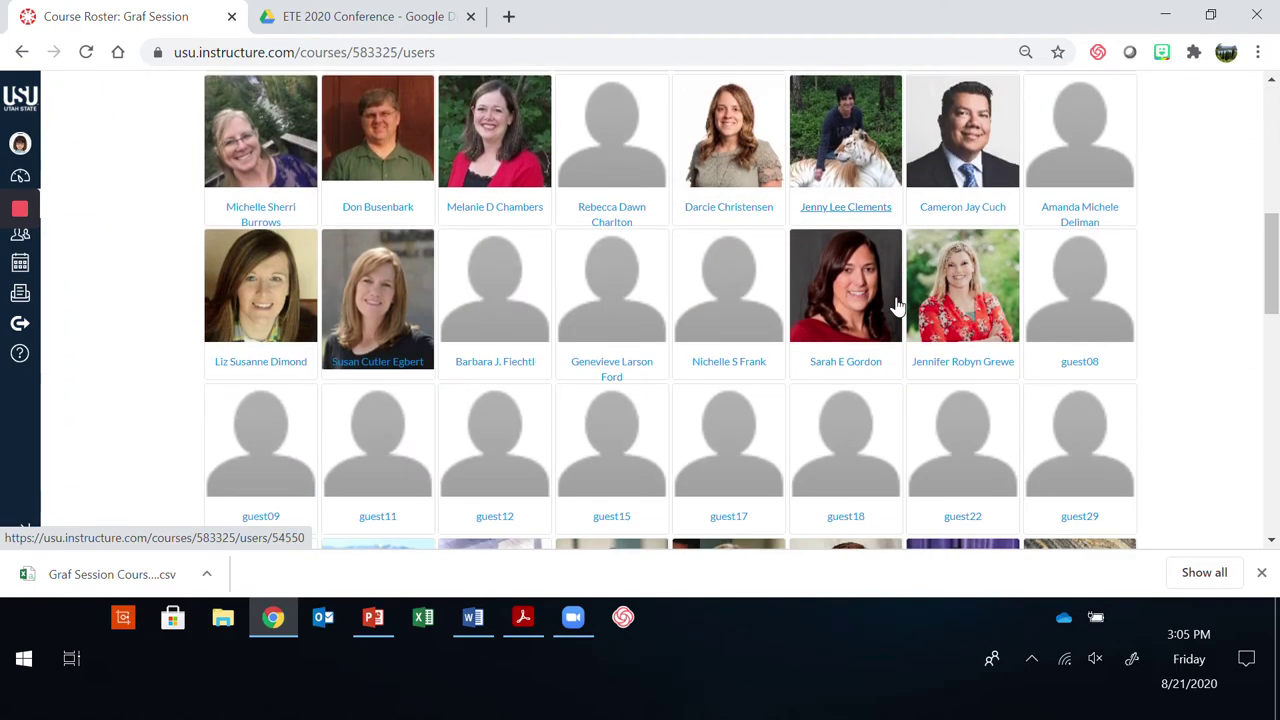
pyautogui.scroll(-6, 895, 305)
pyautogui.scroll(-3, 895, 305)
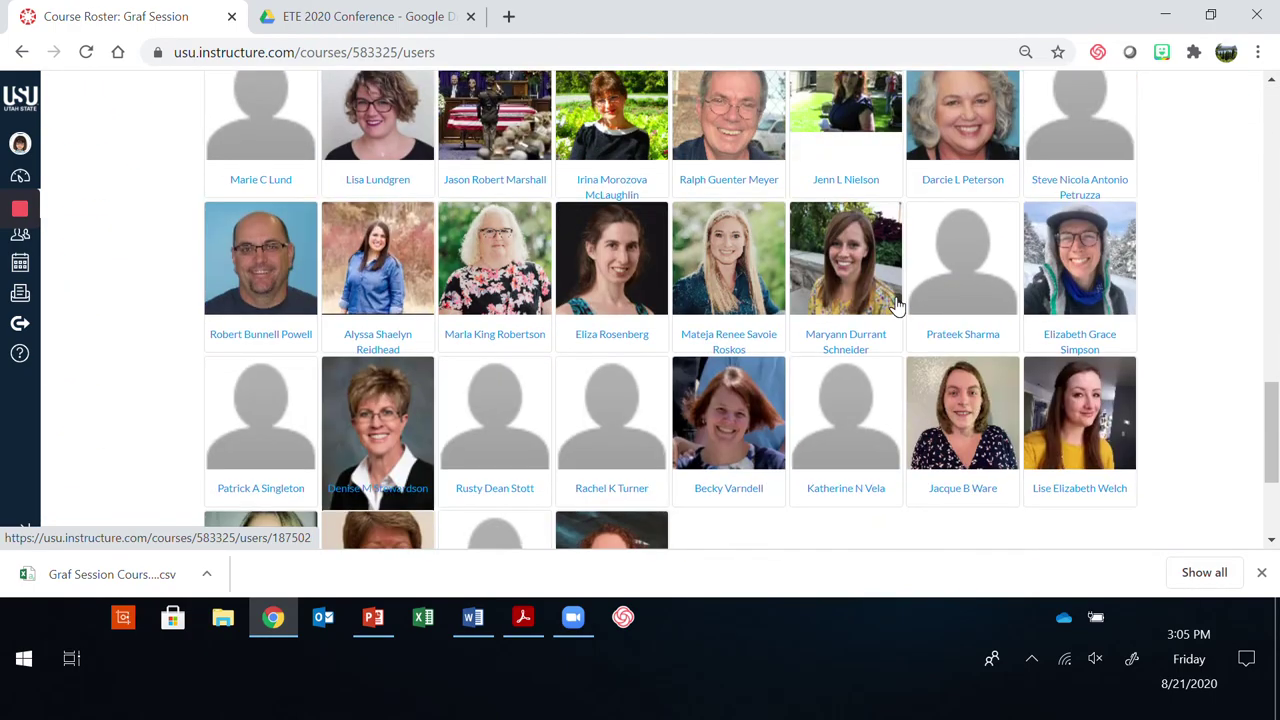
pyautogui.scroll(15, 895, 305)
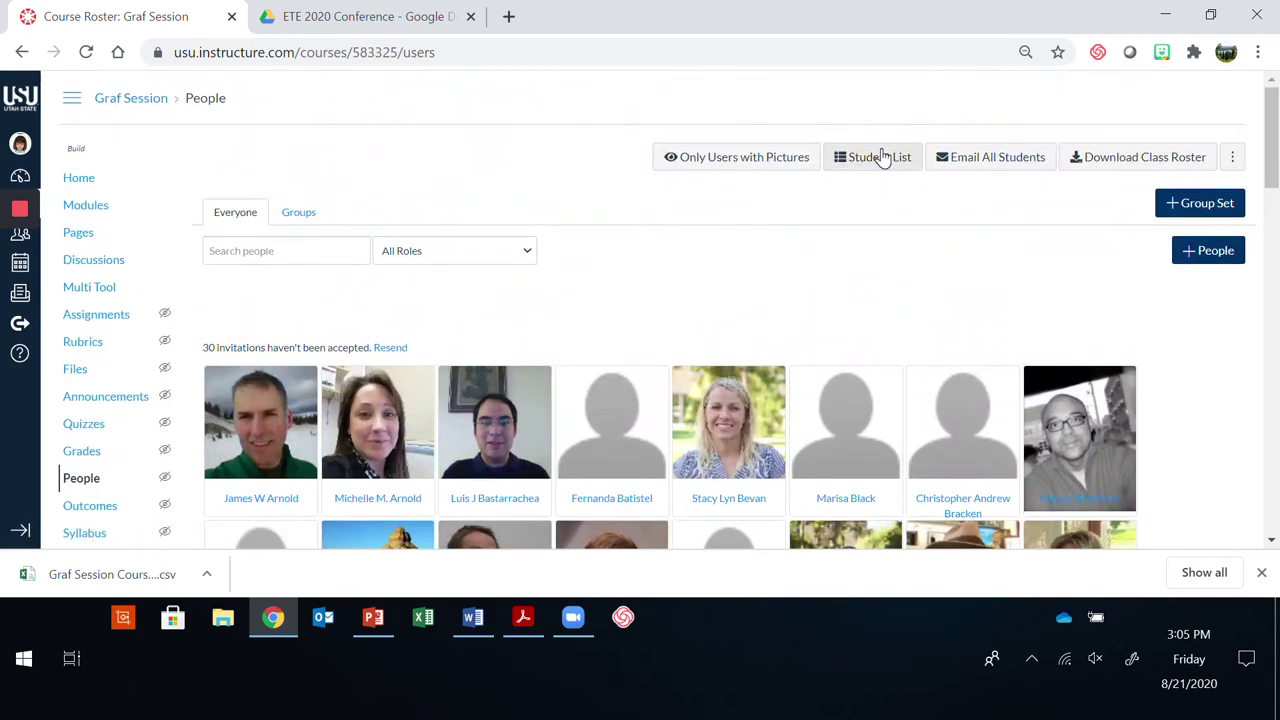
pyautogui.click(742, 162)
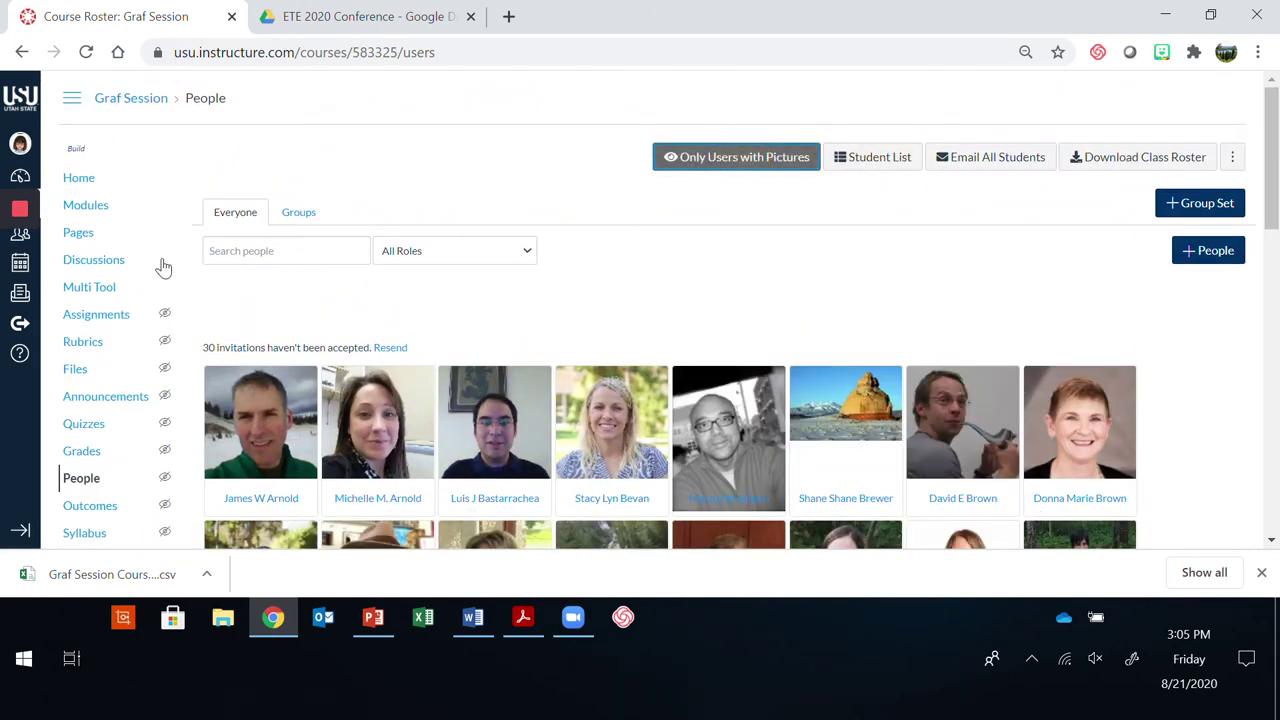
pyautogui.click(72, 177)
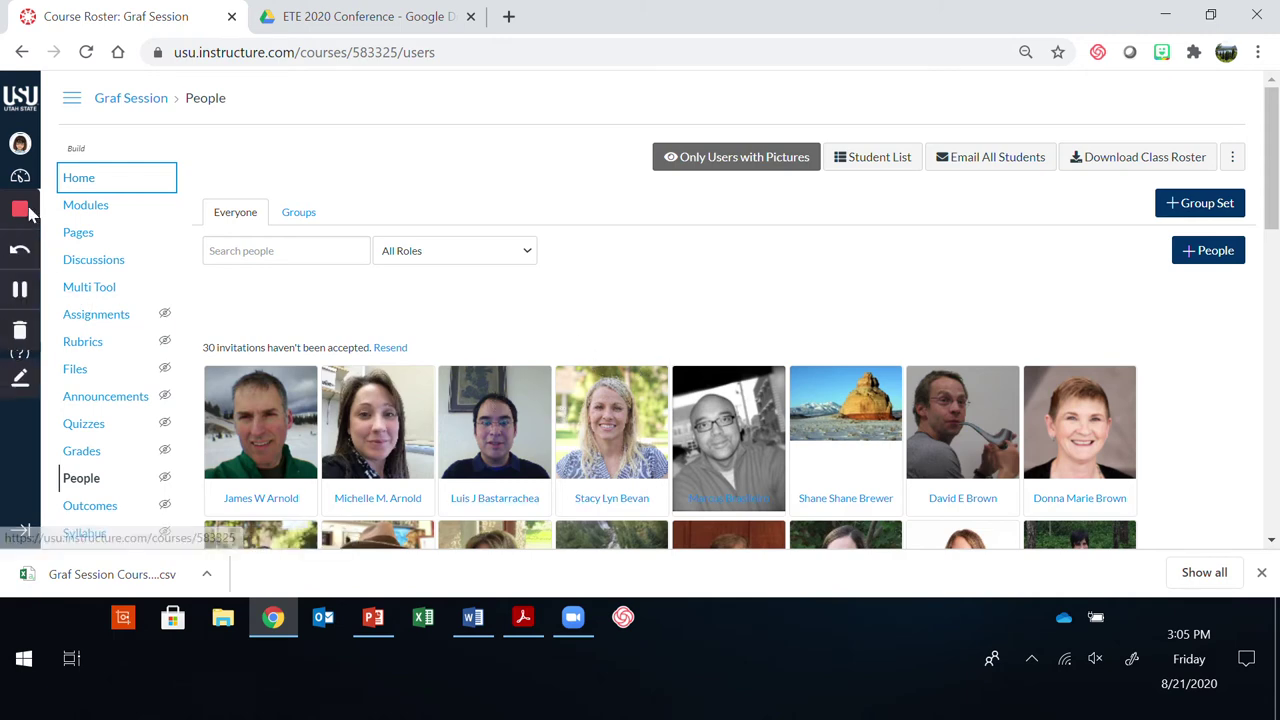
# Step: Return to the course Home page and bring up the PowerPoint deck on Canvas Tools
pyautogui.click(72, 182)
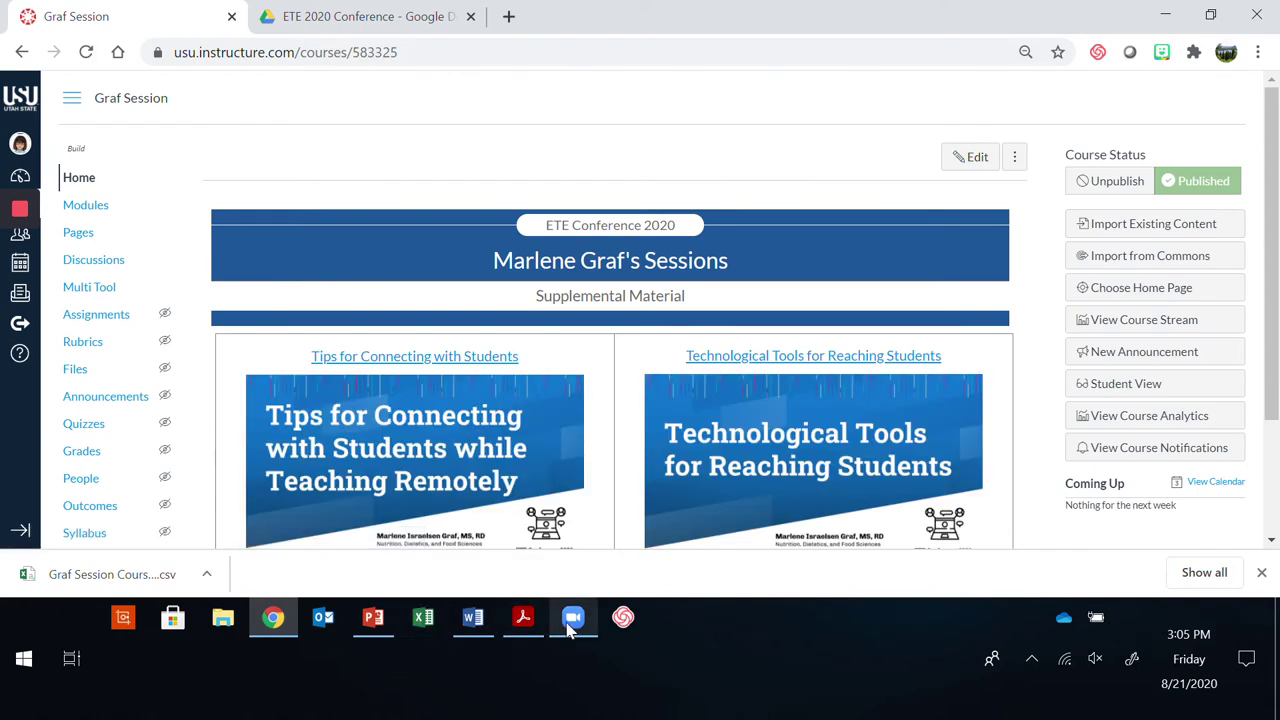
pyautogui.moveTo(518, 634)
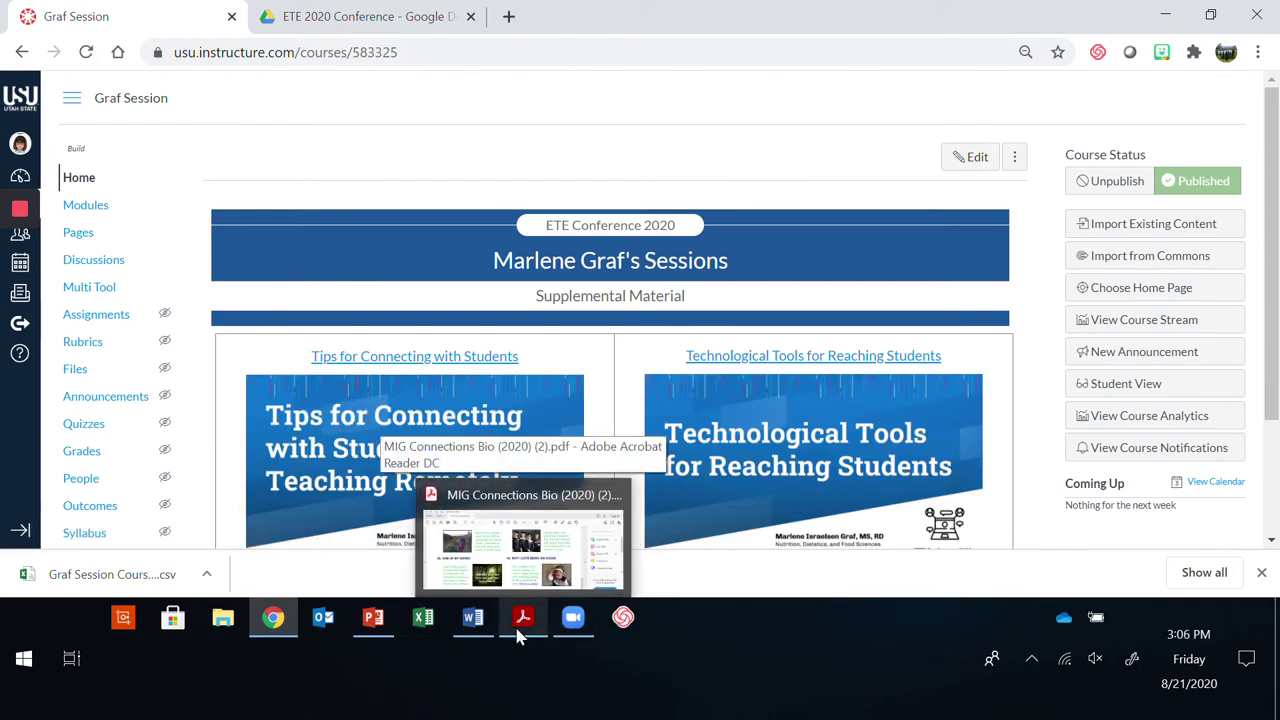
pyautogui.click(373, 620)
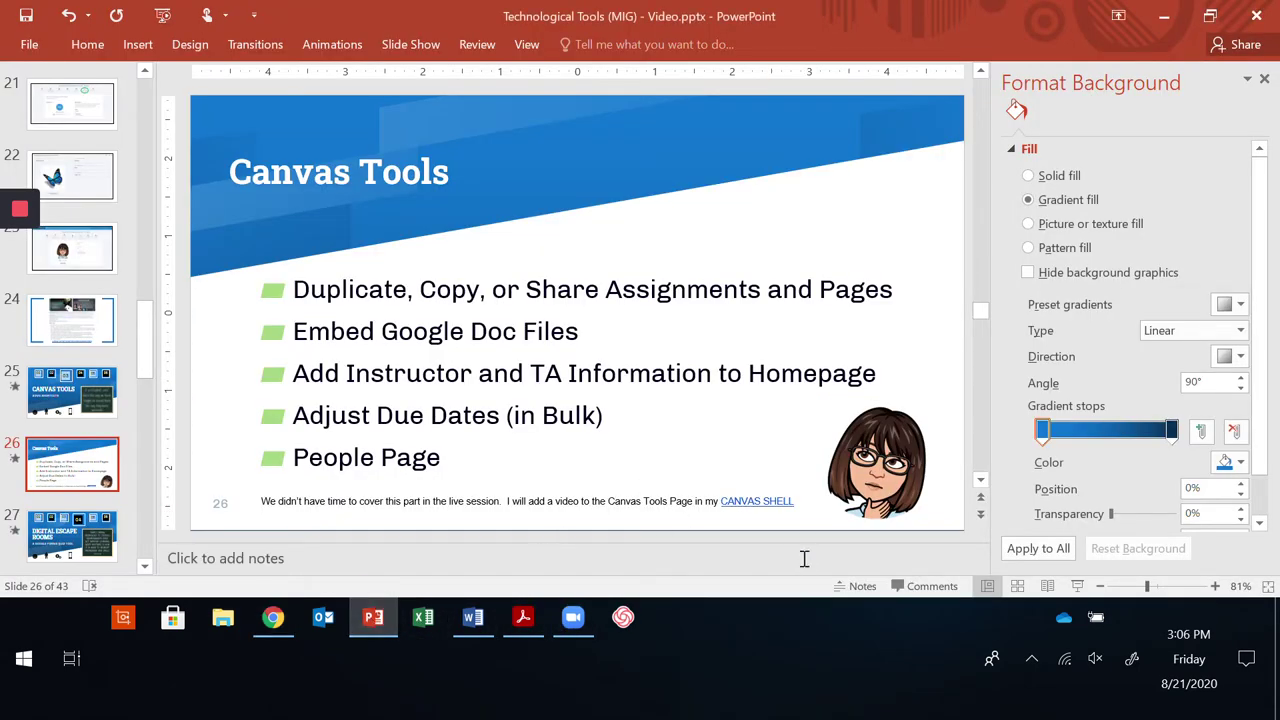
# Step: Start the slideshow from Canvas Tools and advance to slide 28, Digital Escape Room
pyautogui.click(1079, 586)
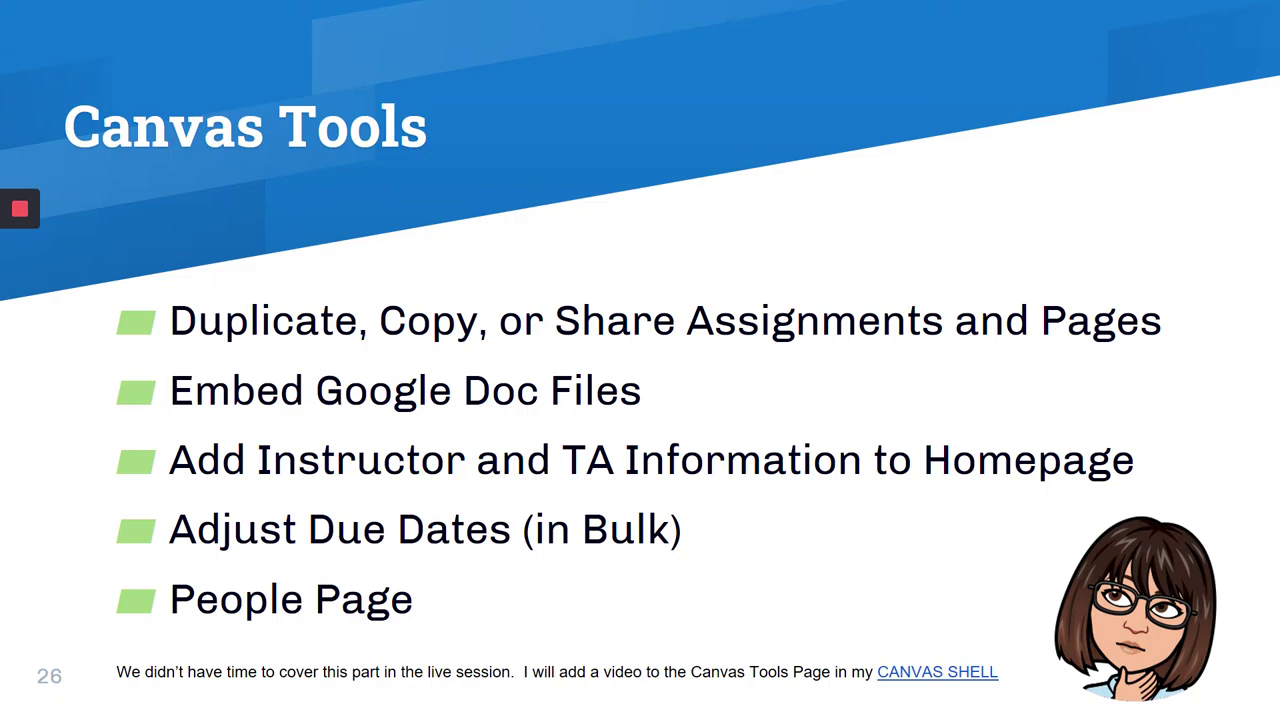
pyautogui.press('Right')
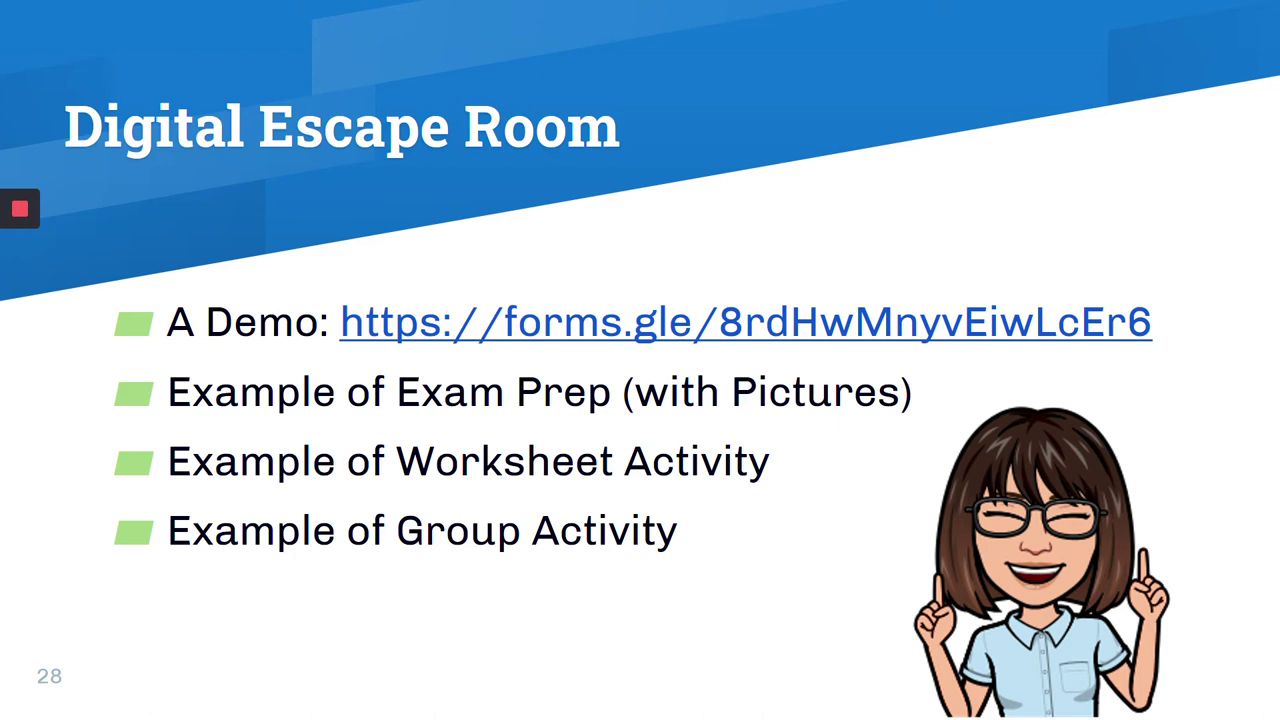
# Step: Open the forms.gle demo link for the Digital Escape Room (A Quick Intro) form
pyautogui.click(783, 321)
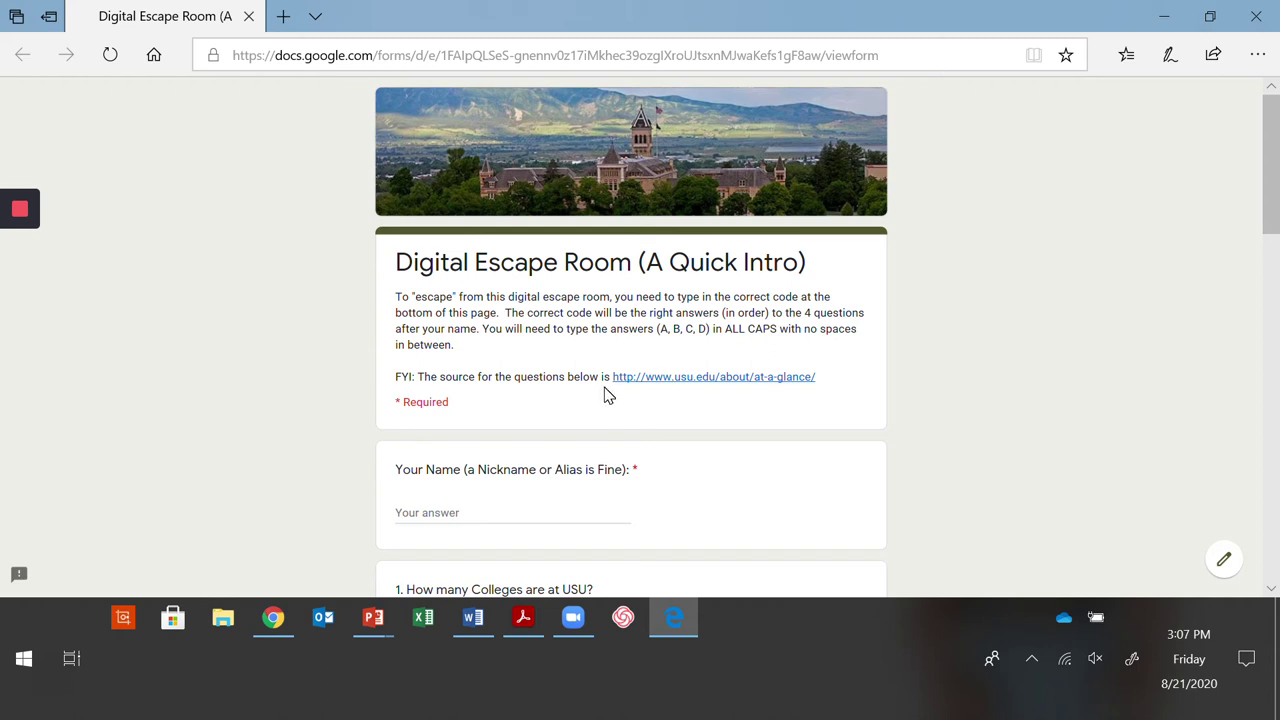
# Step: Enter 'Sample Student' as the name in the form
pyautogui.scroll(-1, 606, 394)
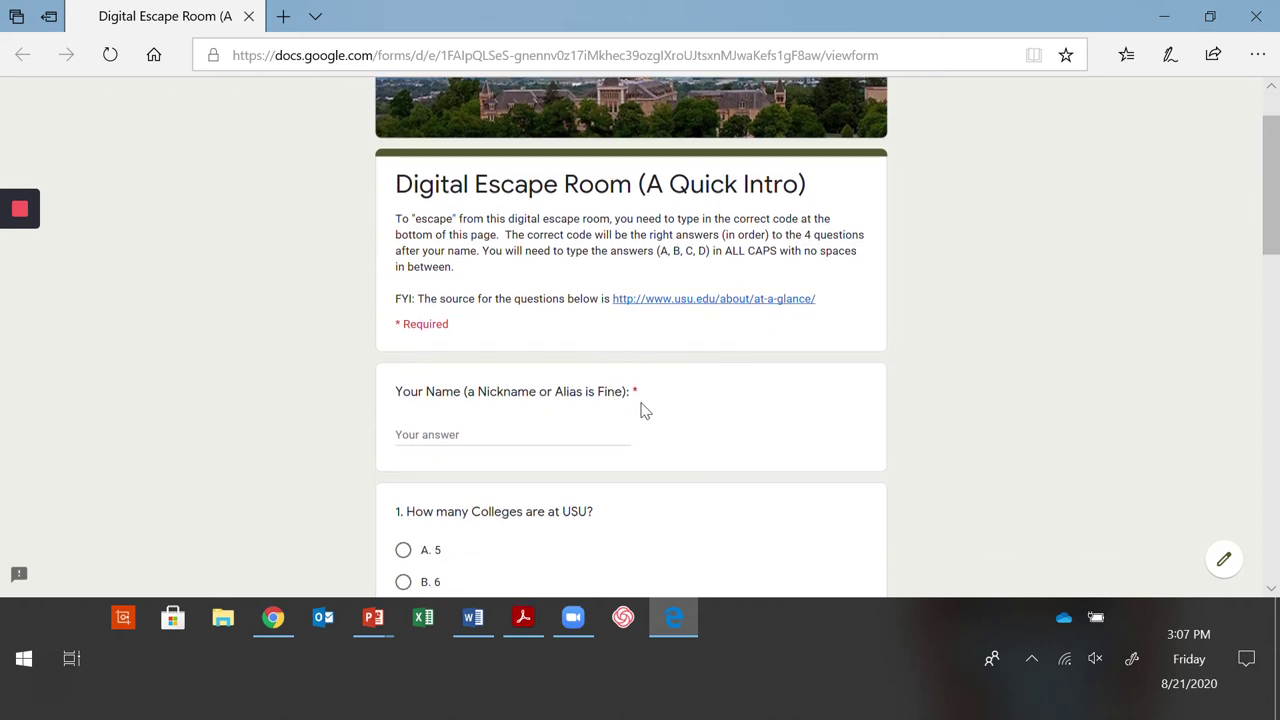
pyautogui.click(560, 434)
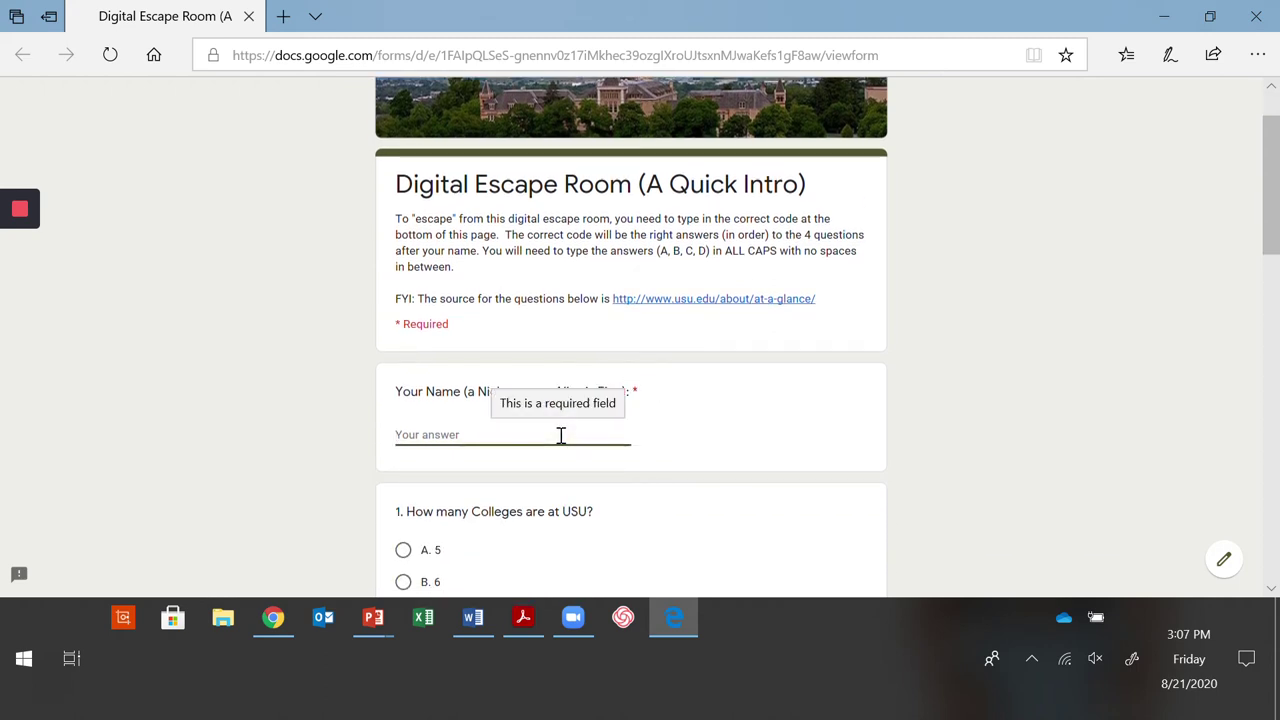
pyautogui.write('Sample Sa')
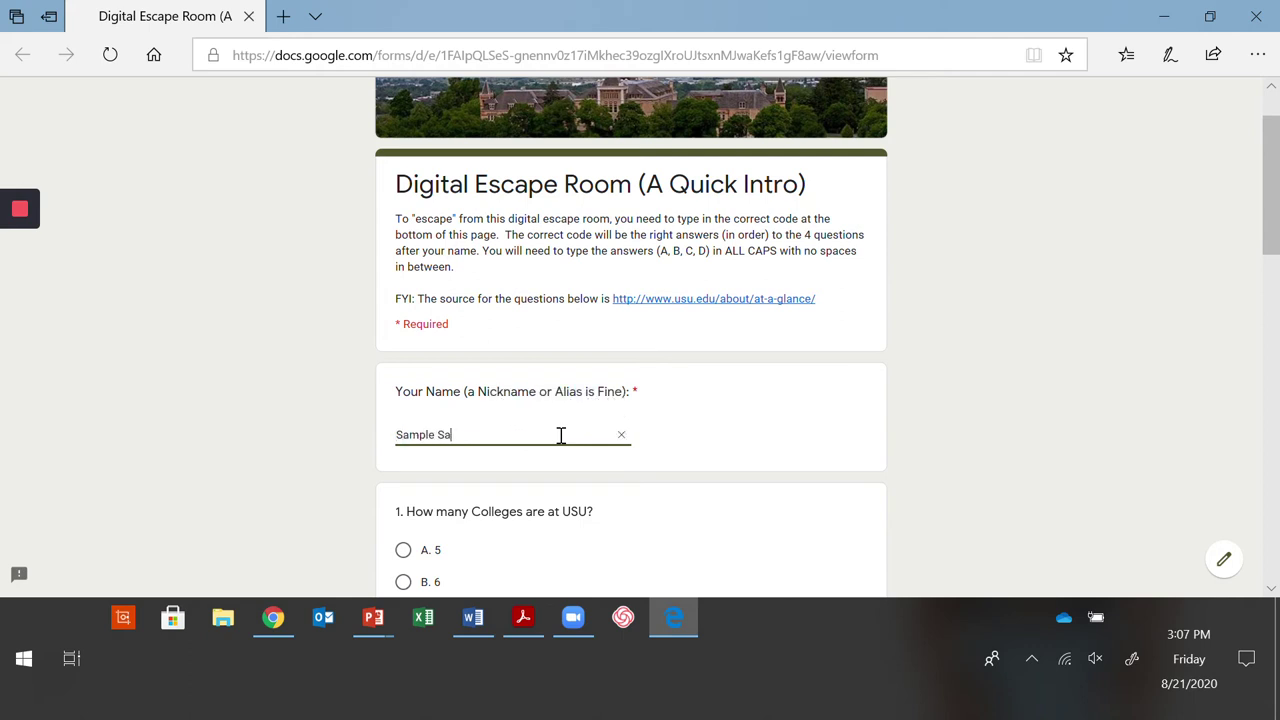
pyautogui.press('BackSpace')
pyautogui.write('tudent')
# Step: Answer the four questions with D. 8, C. 124, B. 893 and A. 22
pyautogui.scroll(-1, 573, 413)
pyautogui.scroll(-1, 573, 413)
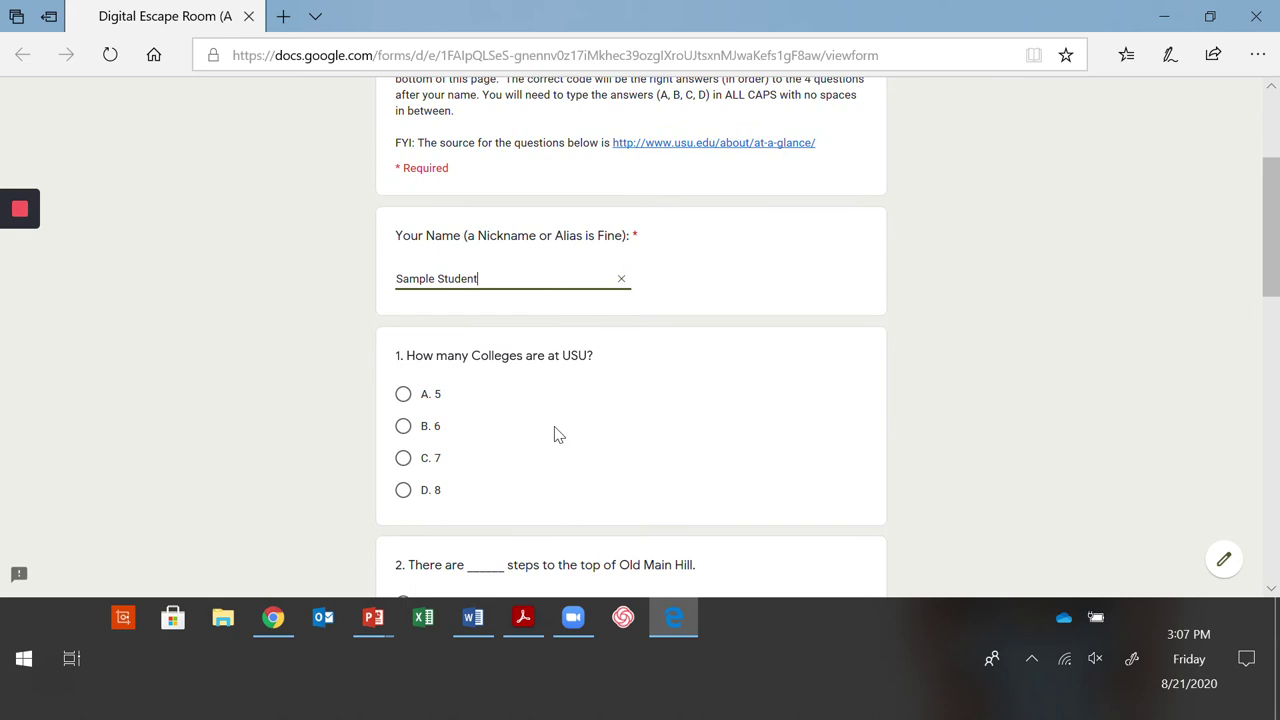
pyautogui.click(403, 489)
pyautogui.scroll(-1, 673, 414)
pyautogui.scroll(-3, 673, 414)
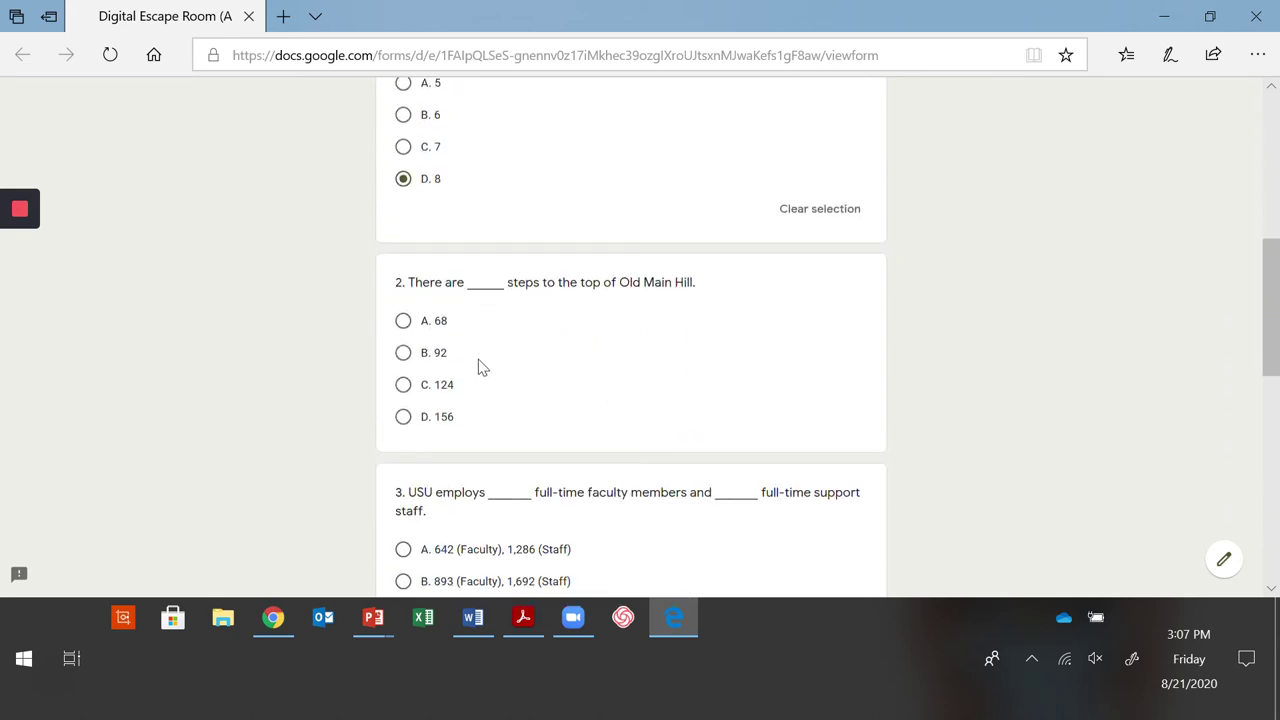
pyautogui.click(403, 390)
pyautogui.scroll(-4, 603, 363)
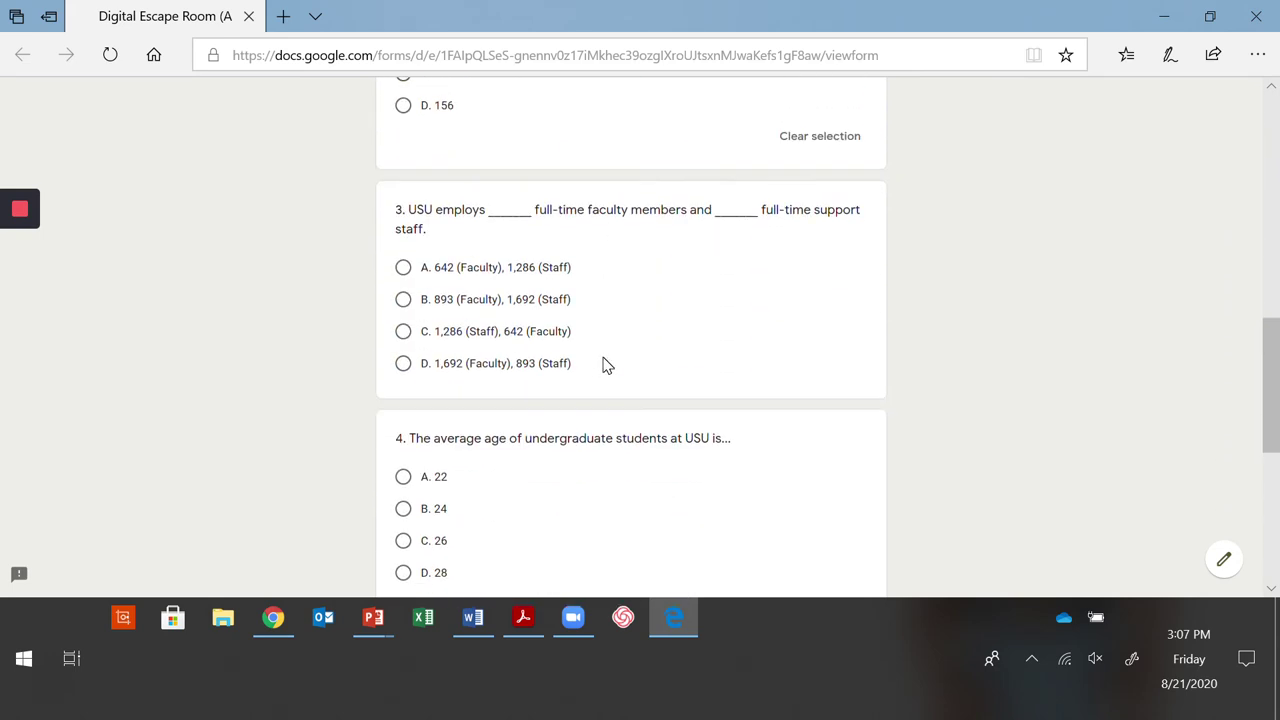
pyautogui.click(404, 301)
pyautogui.scroll(-3, 600, 350)
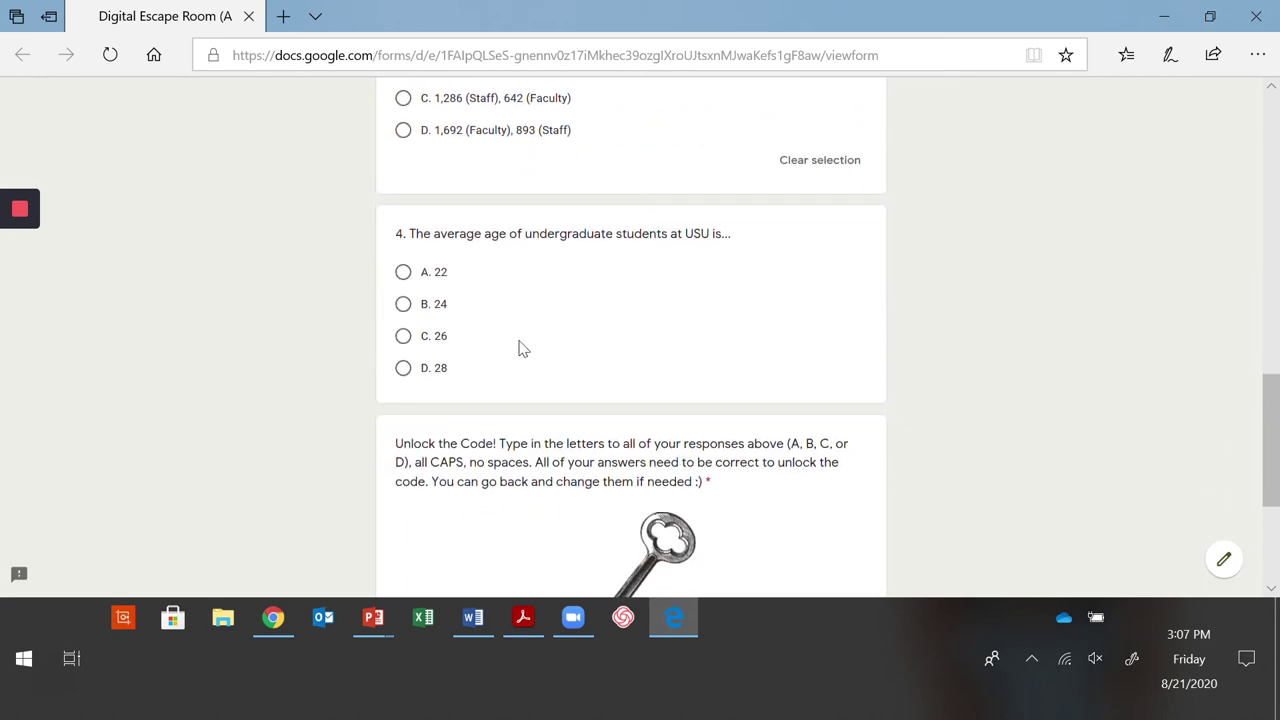
pyautogui.click(403, 273)
pyautogui.scroll(-3, 631, 314)
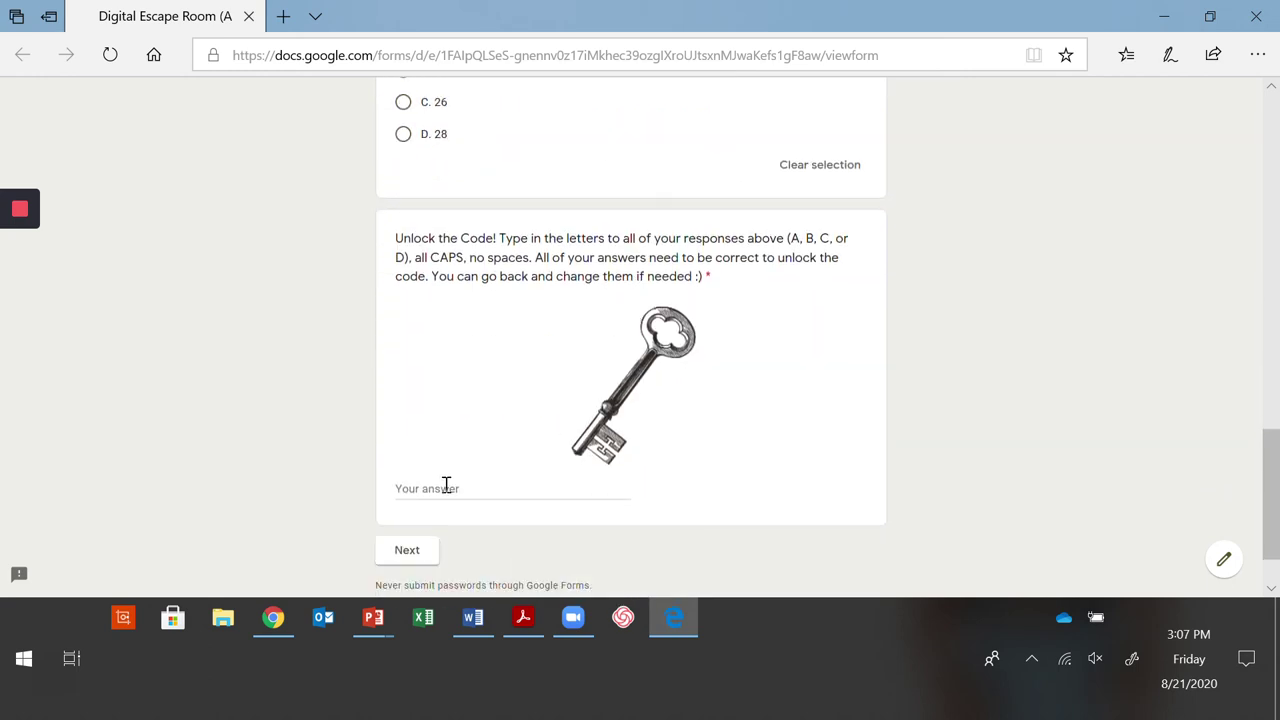
pyautogui.click(448, 487)
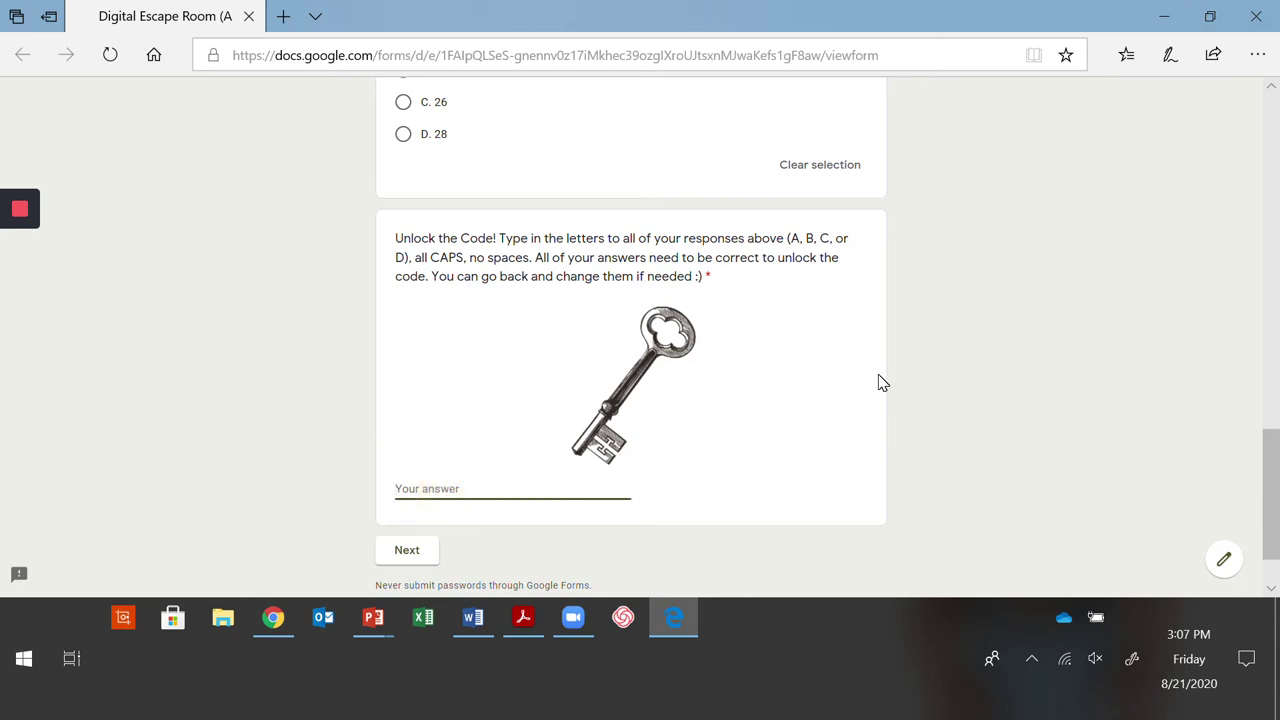